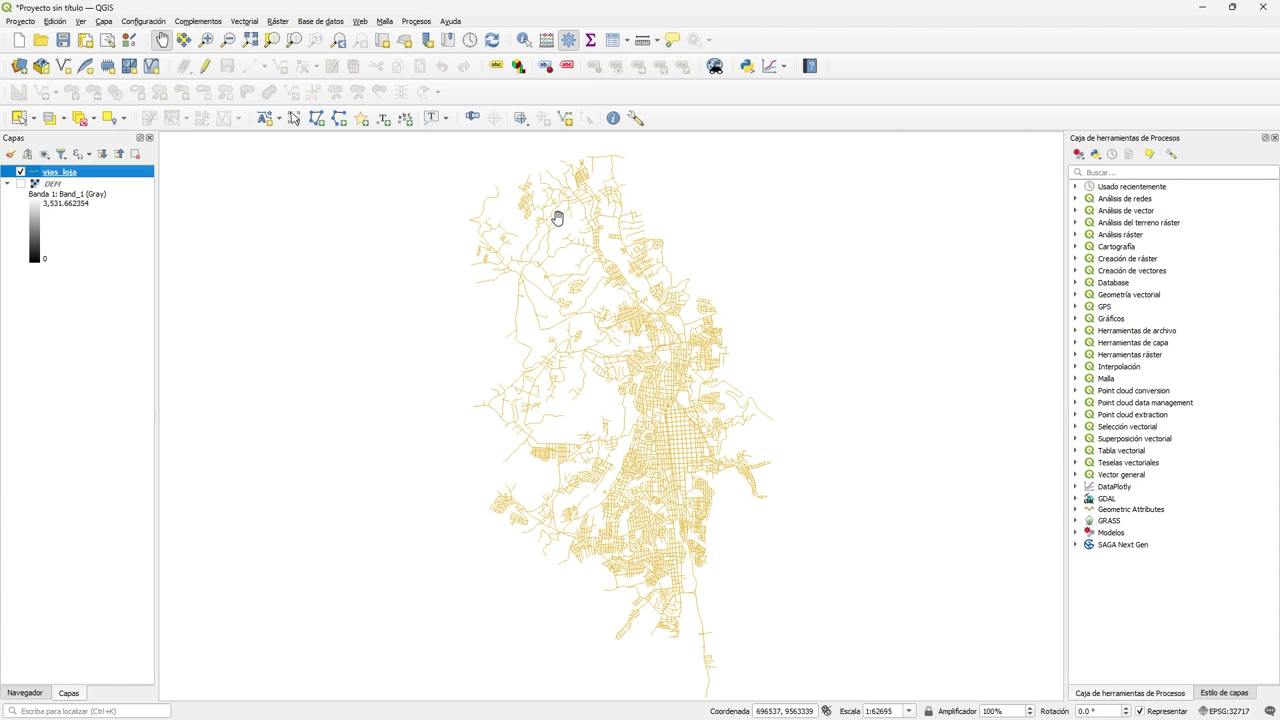
- Open the attribute table of the vias_loja layer and look through the road types in Tipo_de_Vi
scroll(731, 386, "up", 4)
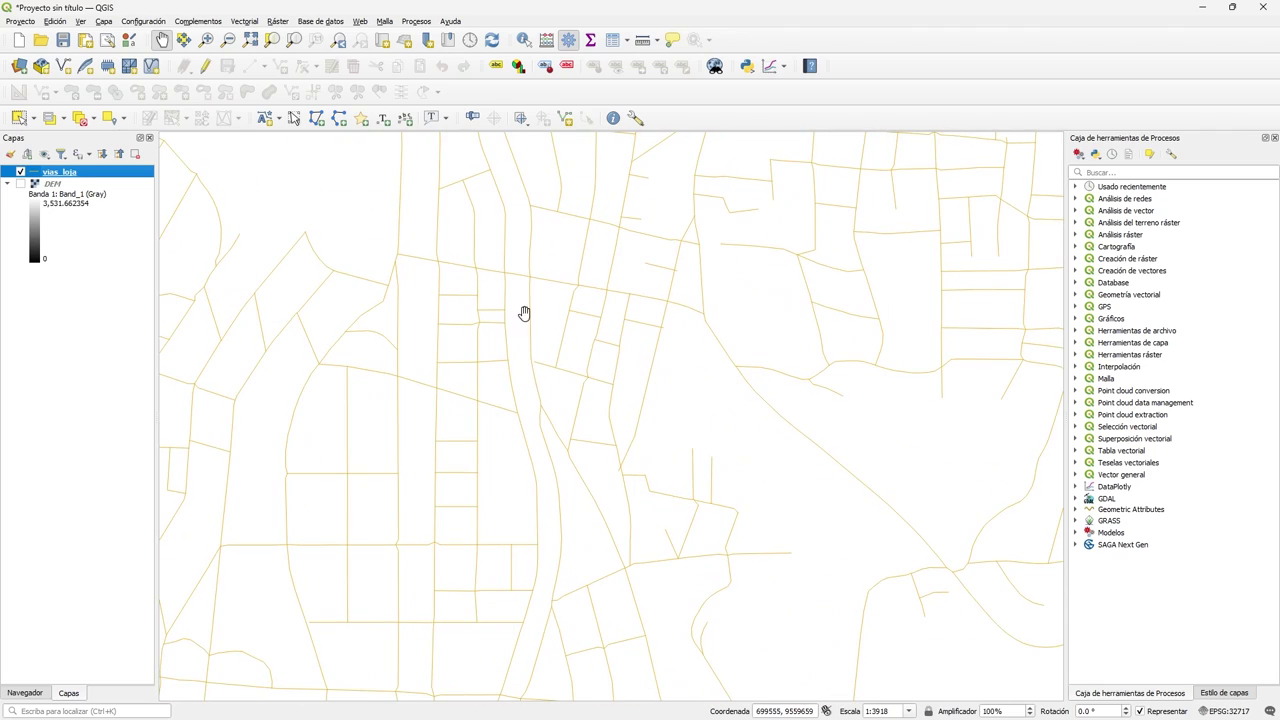
scroll(510, 268, "down", 4)
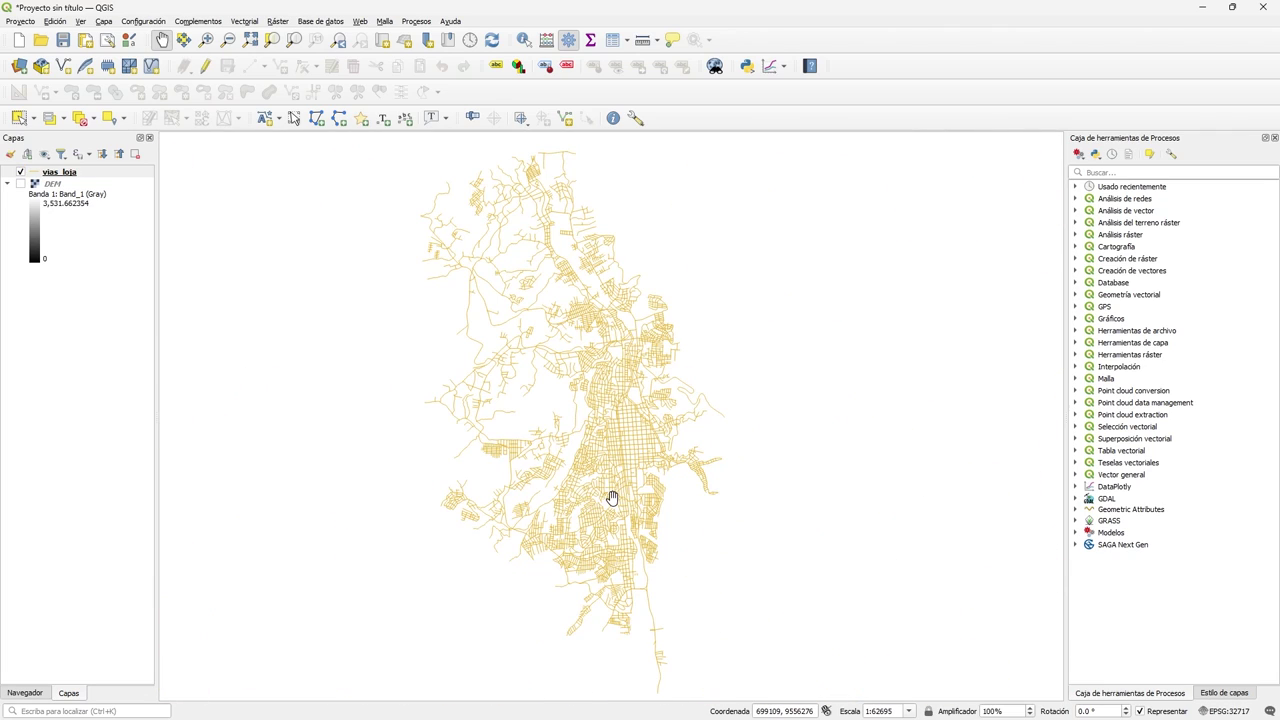
right_click(60, 175)
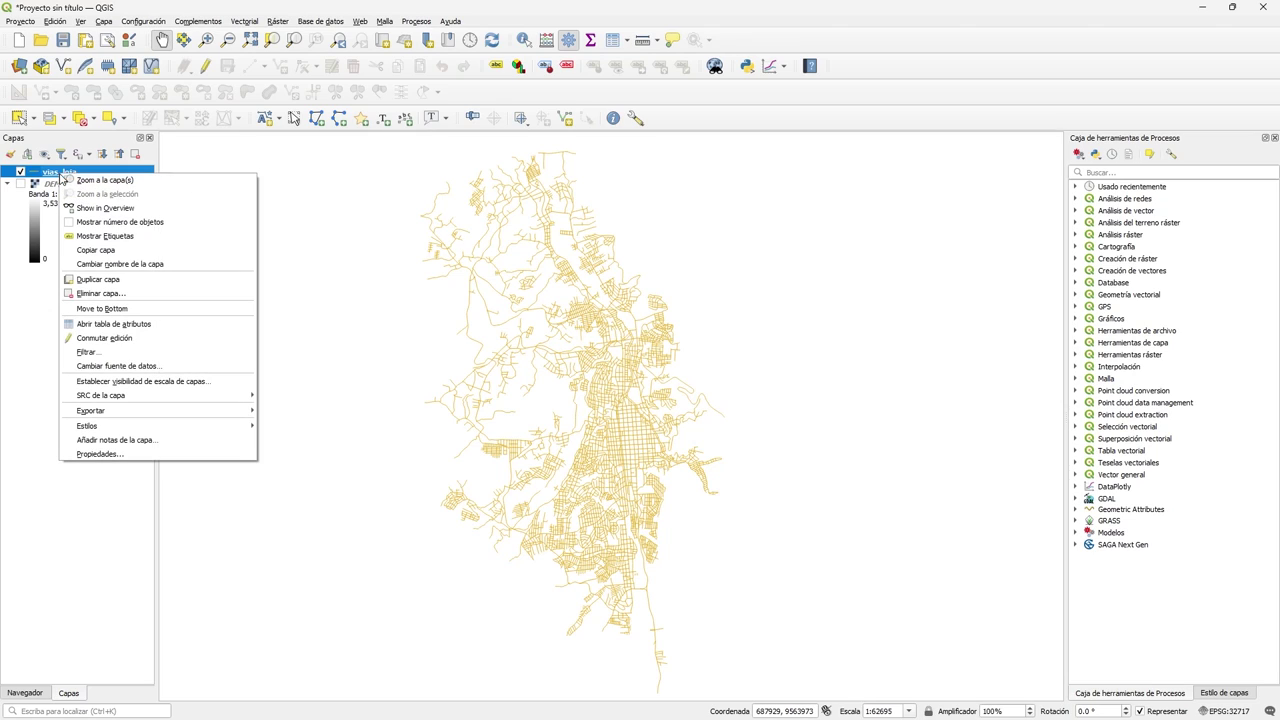
left_click(96, 326)
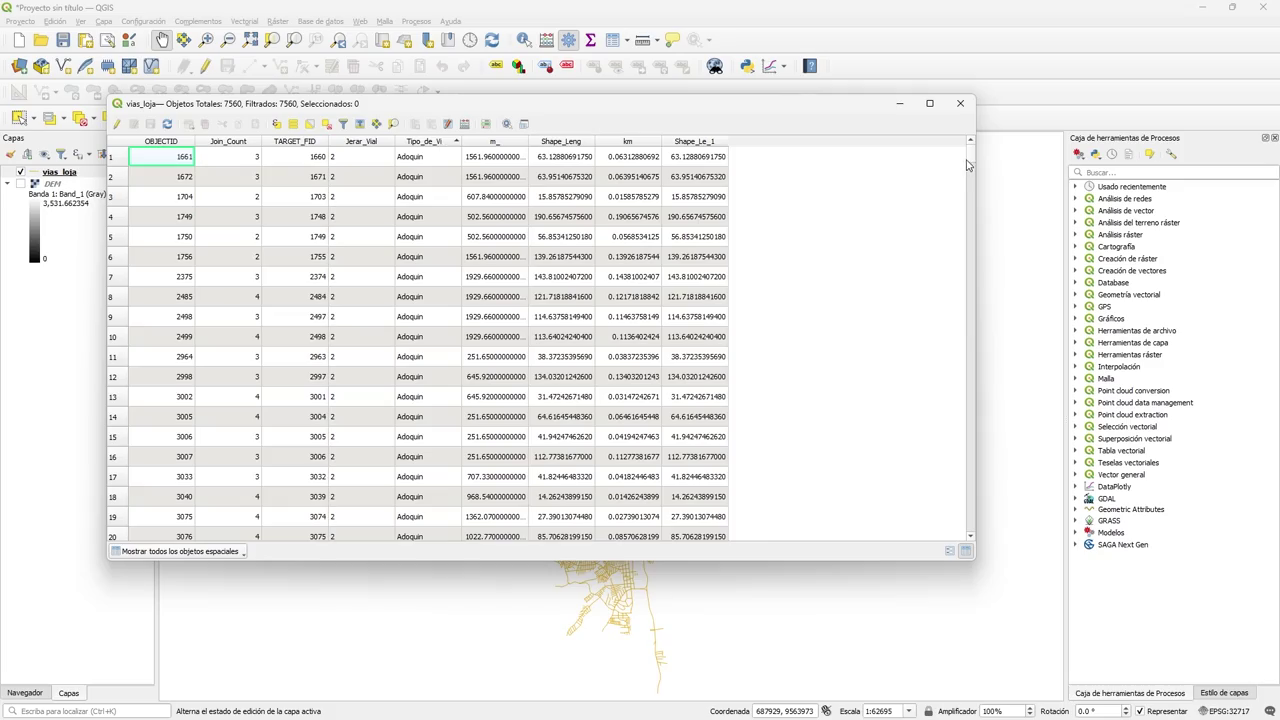
mouse_move(971, 160)
left_mouse_down()
mouse_move(975, 480)
mouse_move(974, 152)
left_mouse_up()
left_click_drag(972, 163, 969, 176)
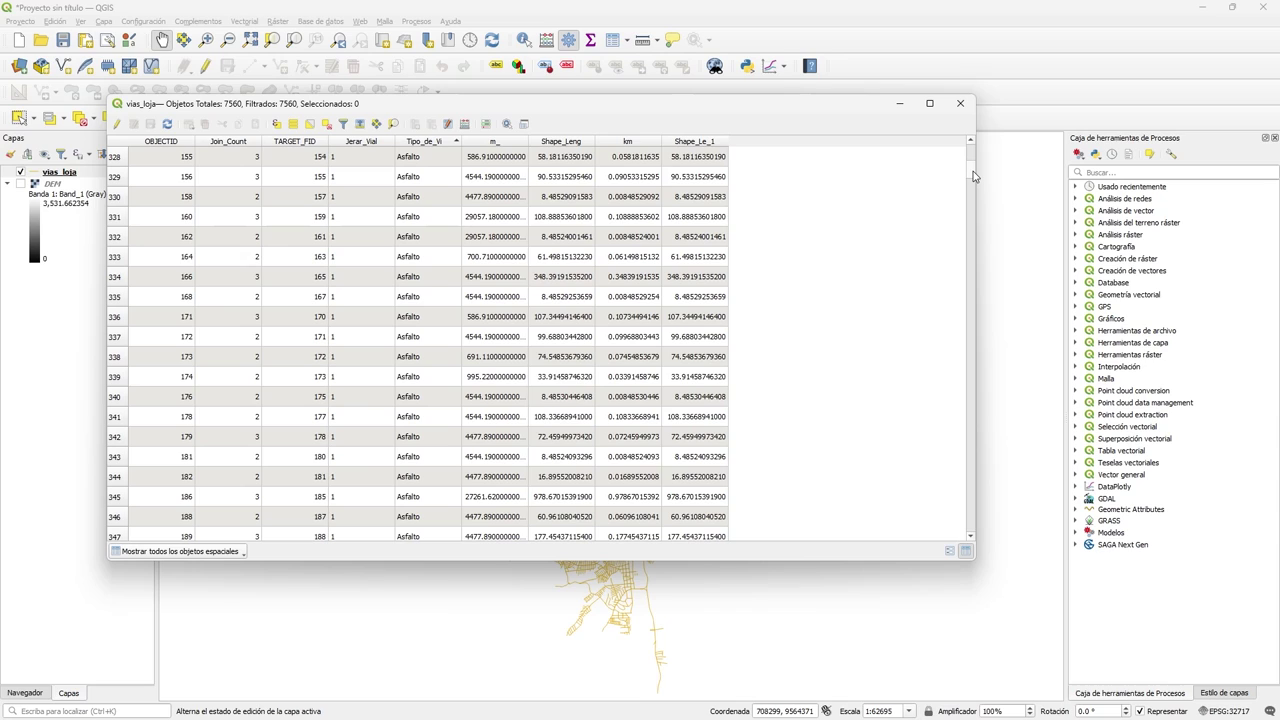
left_click_drag(973, 171, 970, 365)
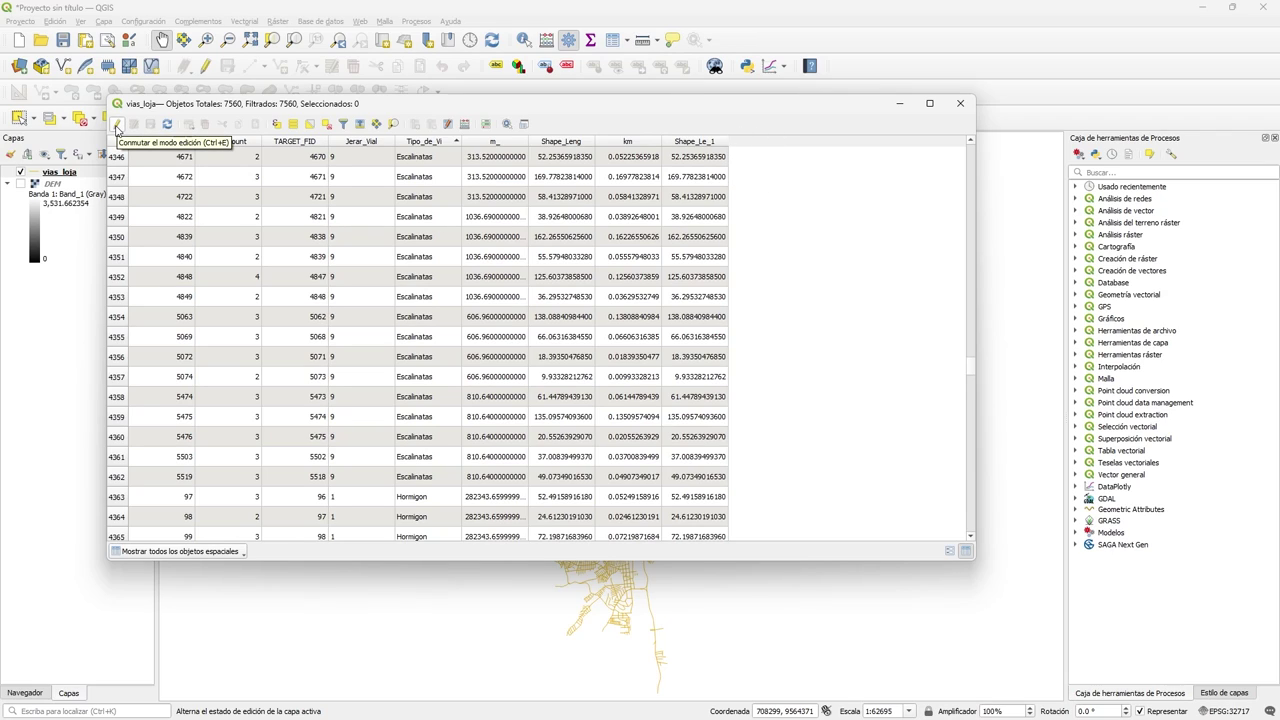
- Enable editing on vias_loja and add a 32-bit integer field named Escala with length 10
left_click(117, 125)
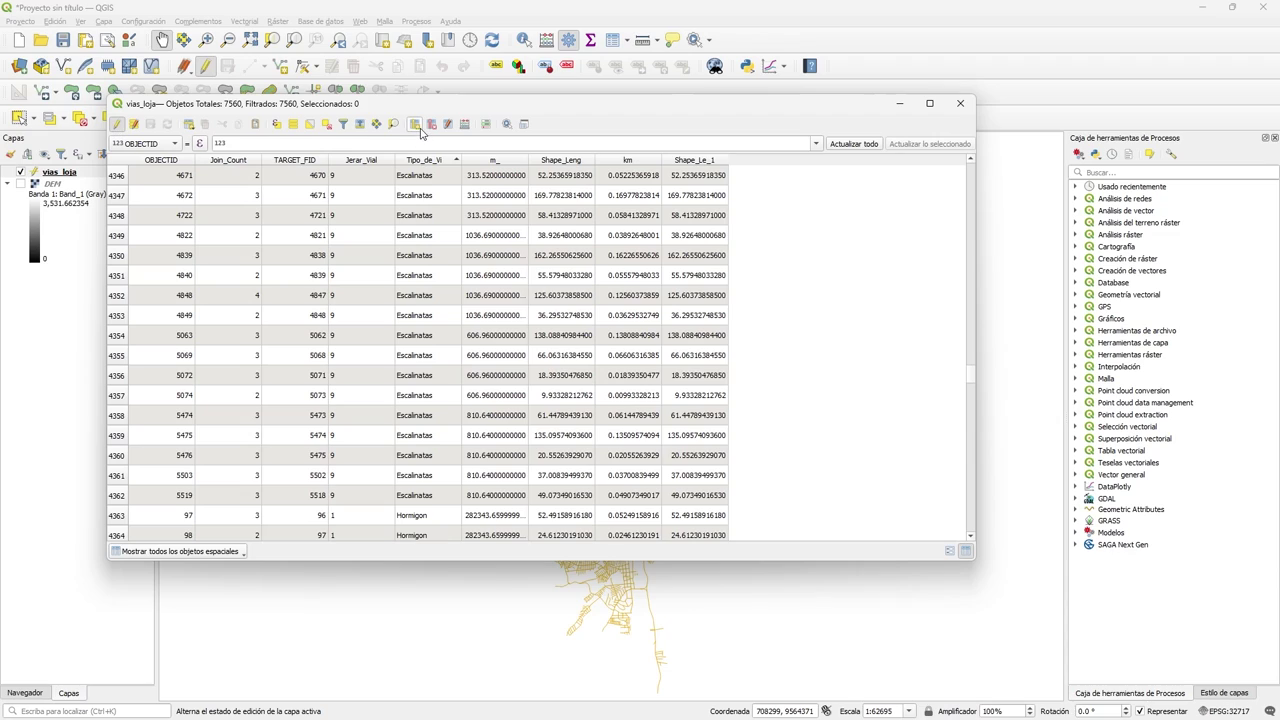
left_click(415, 125)
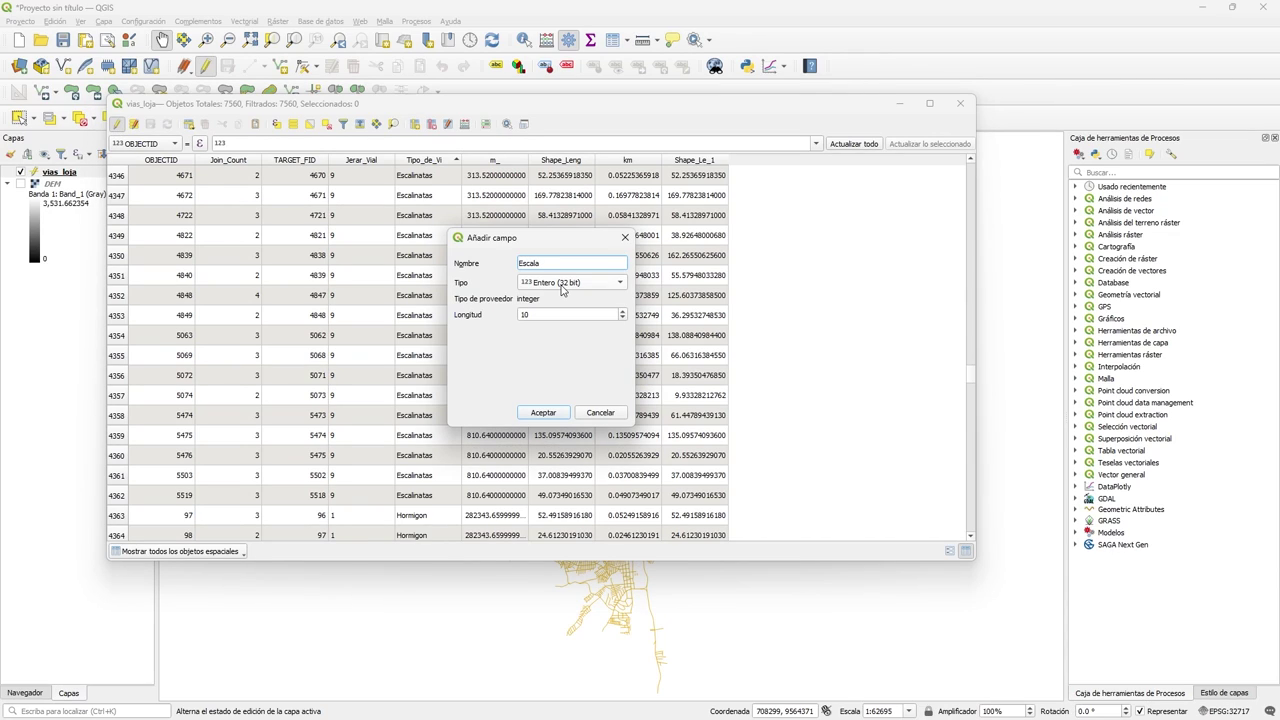
left_click(555, 413)
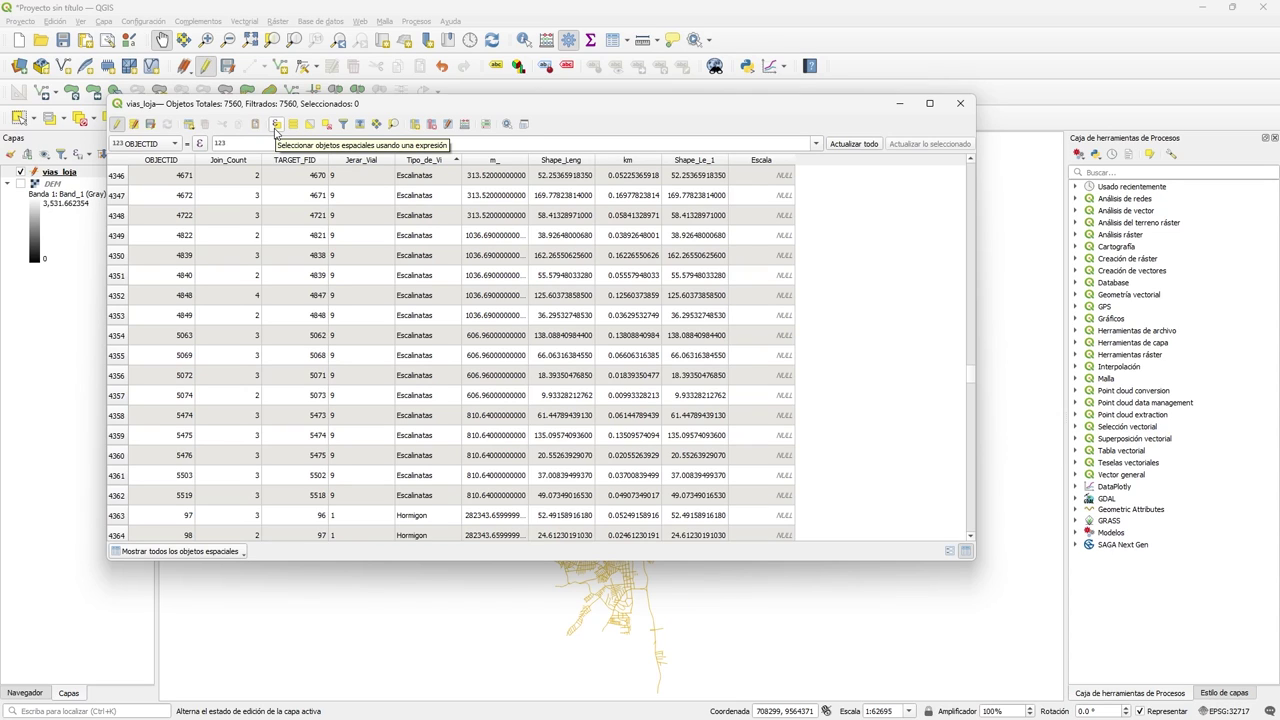
- Start a select-by-expression for vias_loja with the field "Tipo_de_Vi" followed by an equals sign
left_click(276, 126)
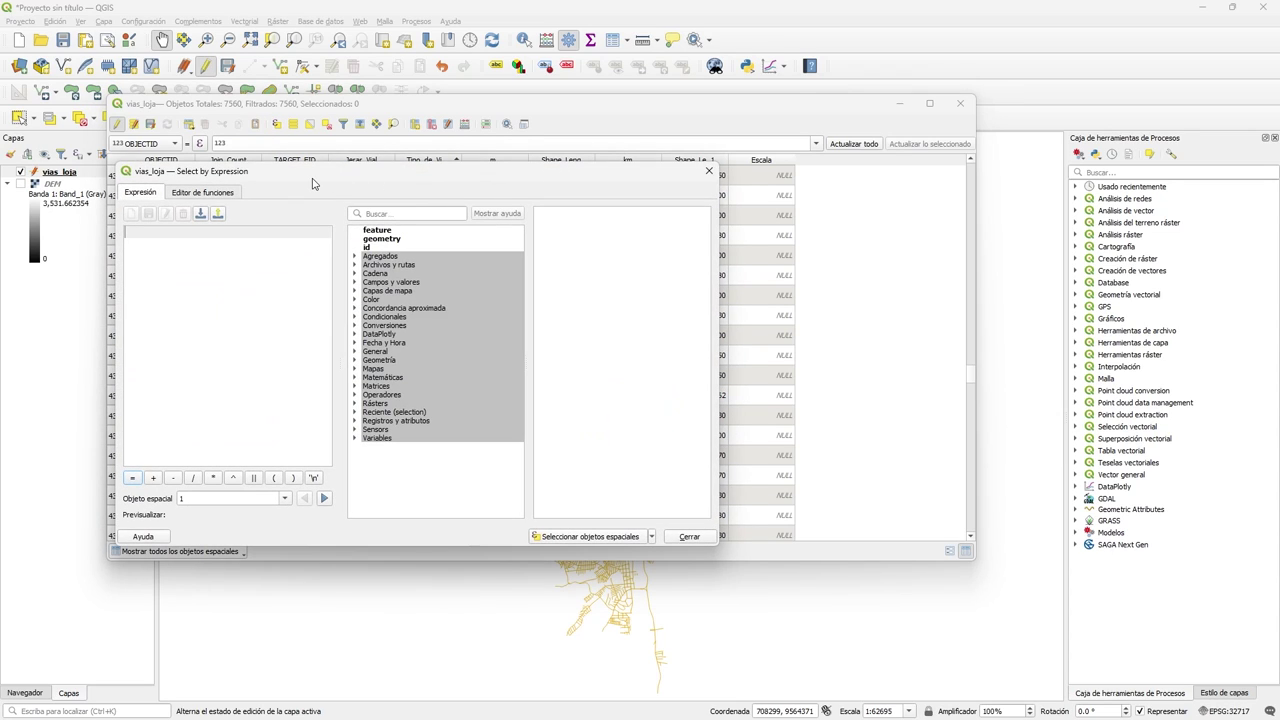
left_click_drag(312, 183, 401, 240)
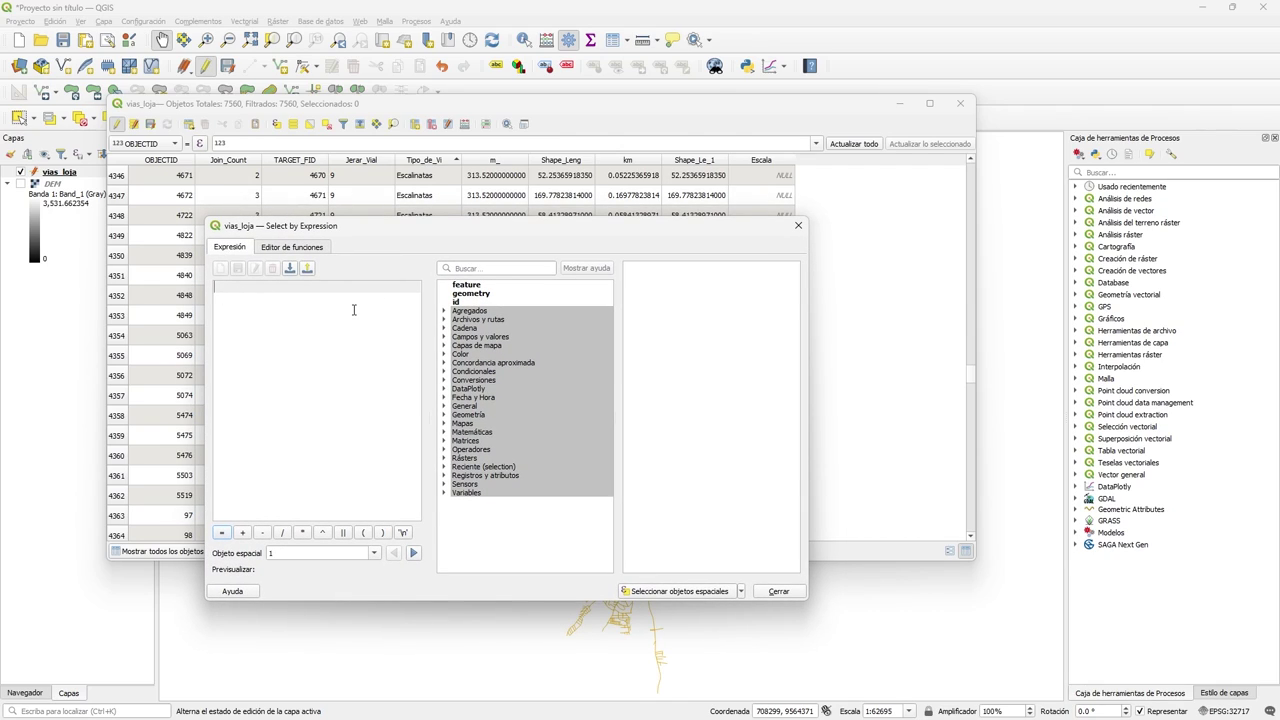
left_click(478, 338)
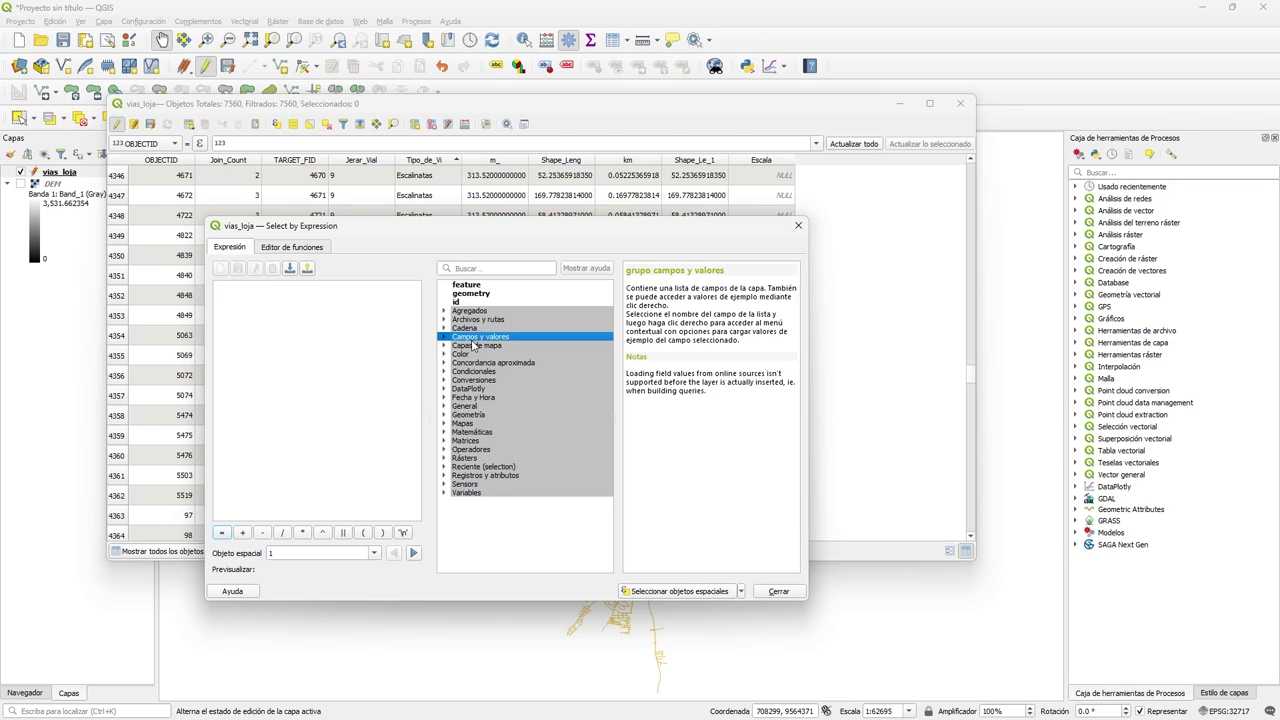
left_click(442, 339)
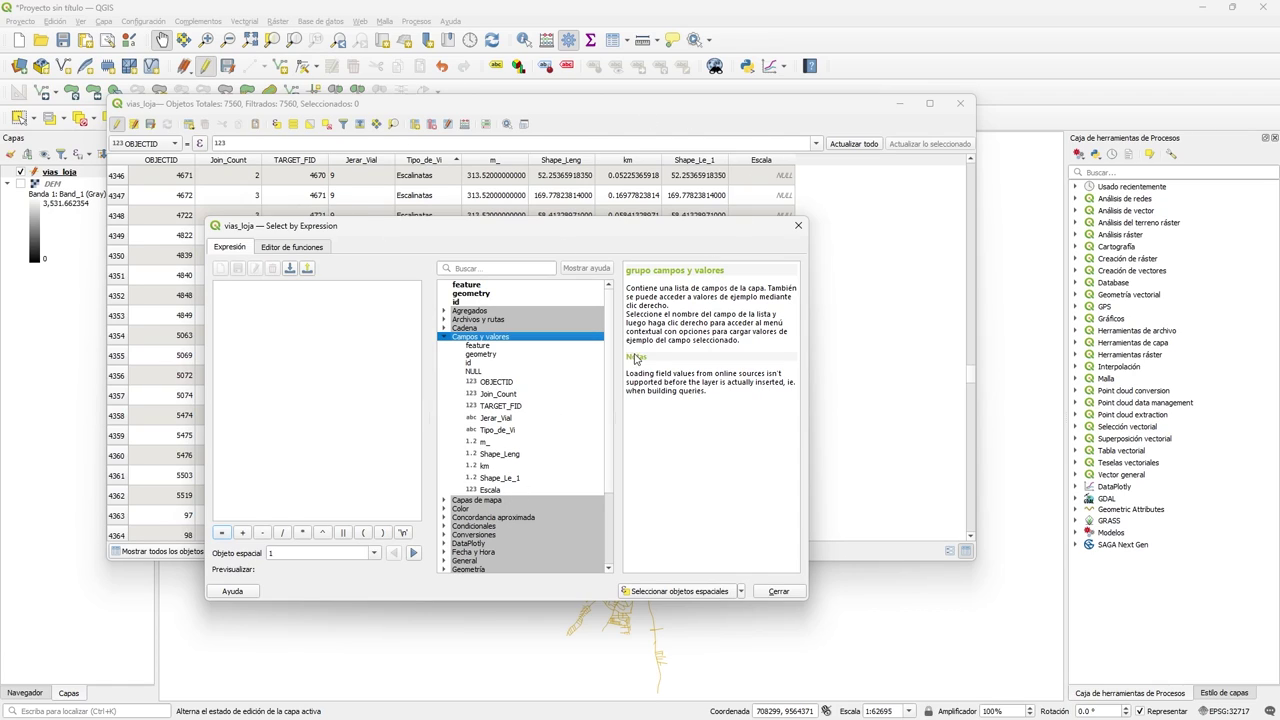
left_click(500, 430)
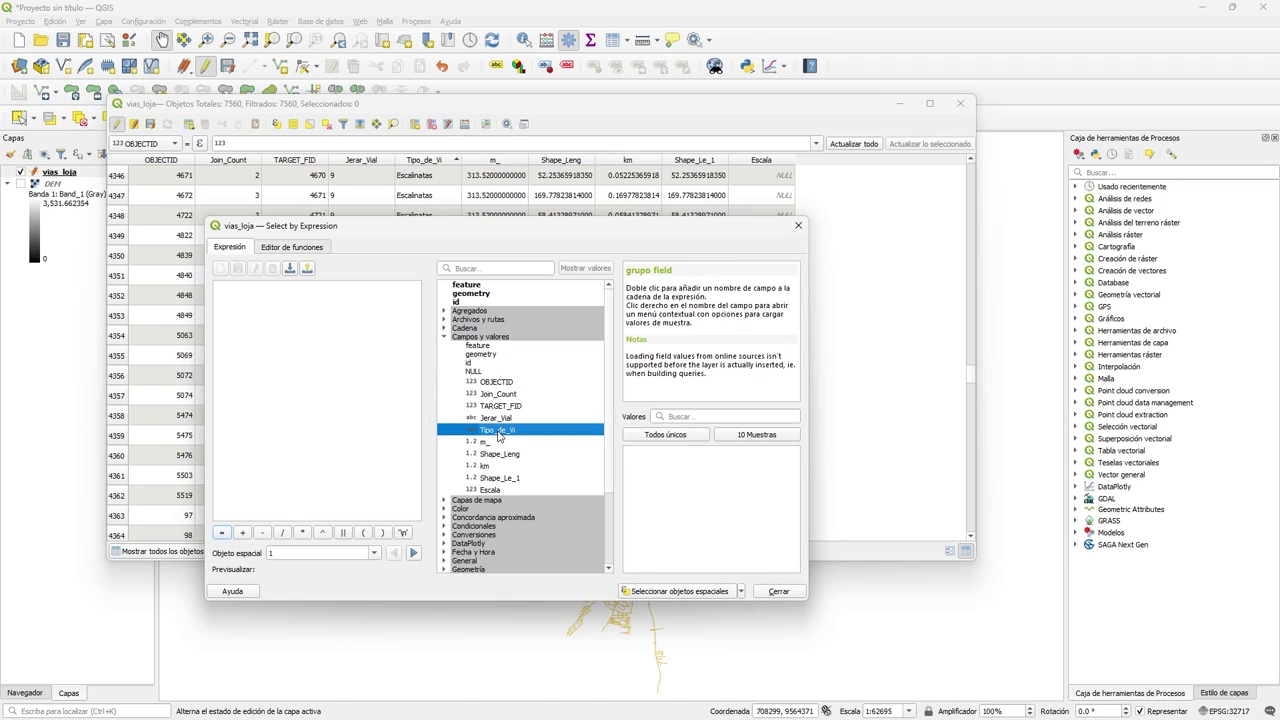
double_click(500, 430)
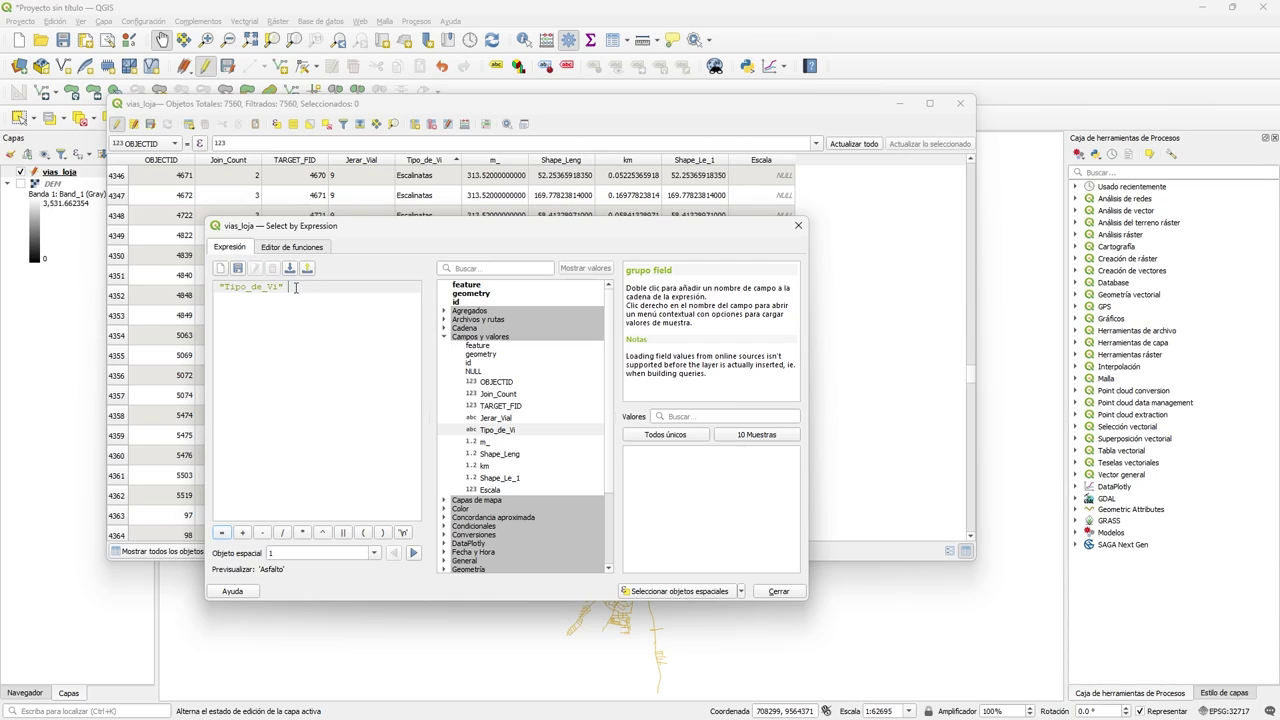
type("=")
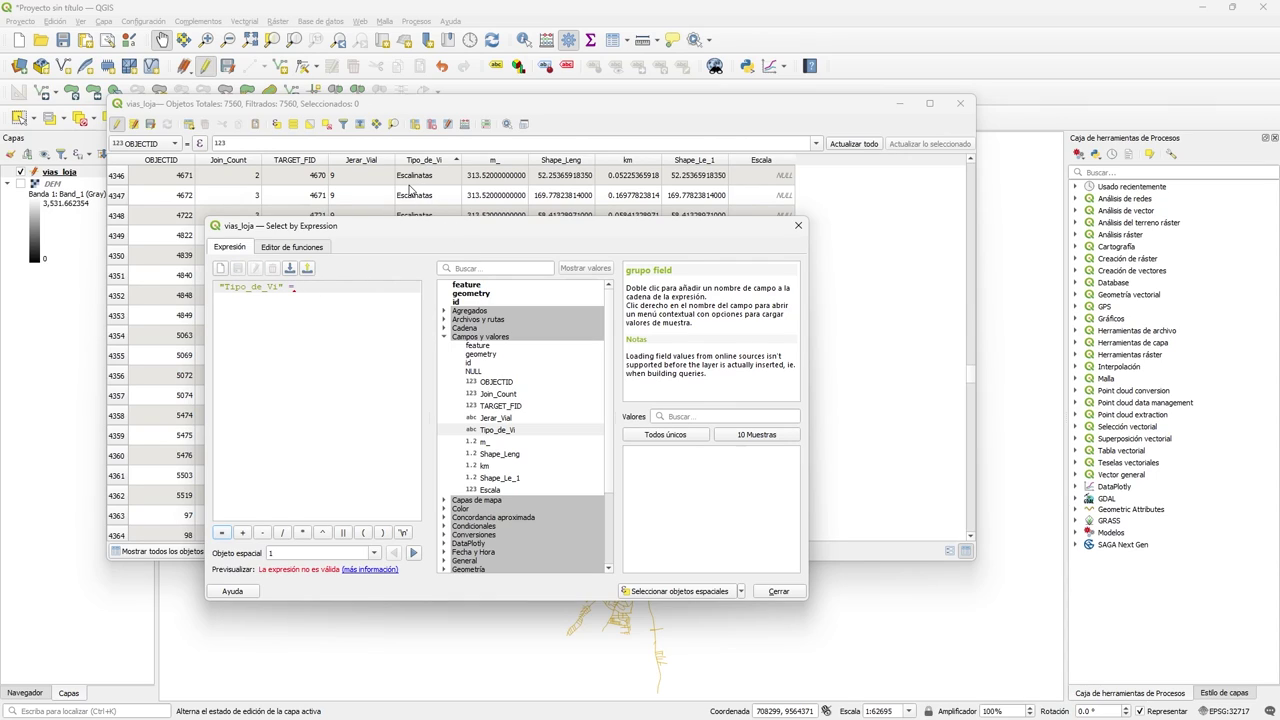
- List all unique Tipo_de_Vi values, complete the expression with 'Escalinatas' and select the matching features
left_click(496, 431)
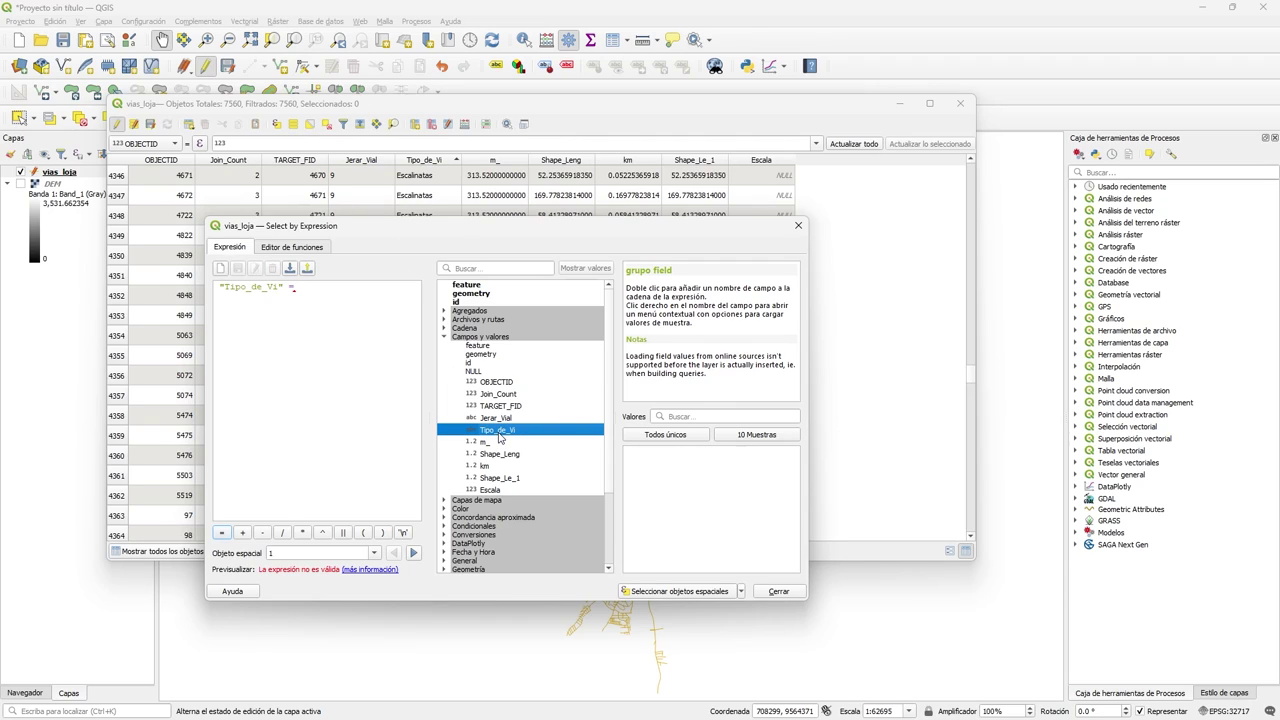
left_click(662, 435)
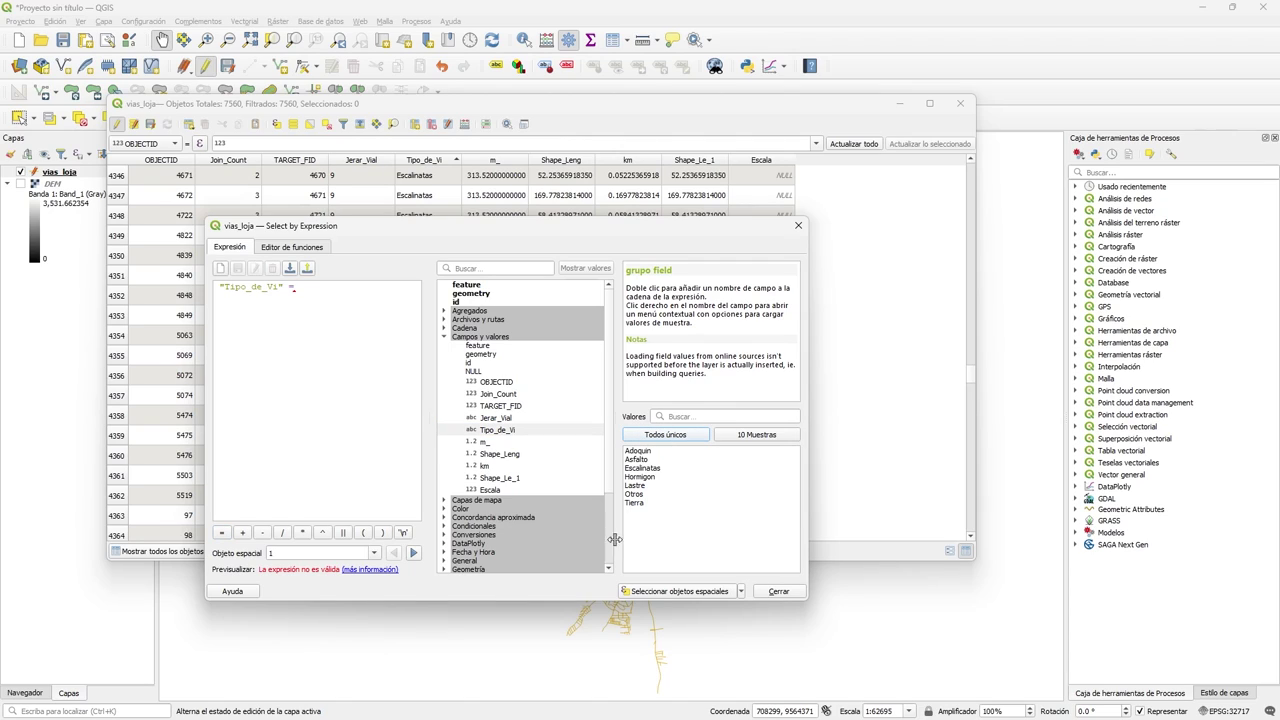
double_click(643, 468)
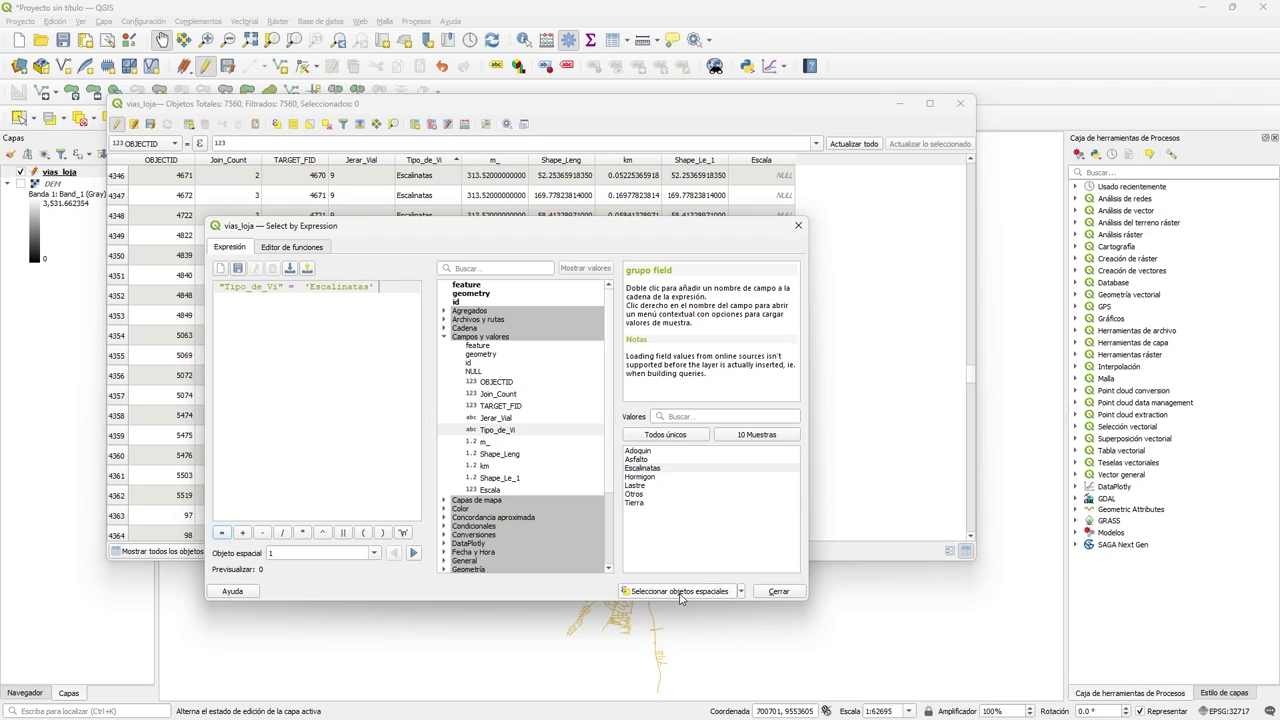
left_click(741, 592)
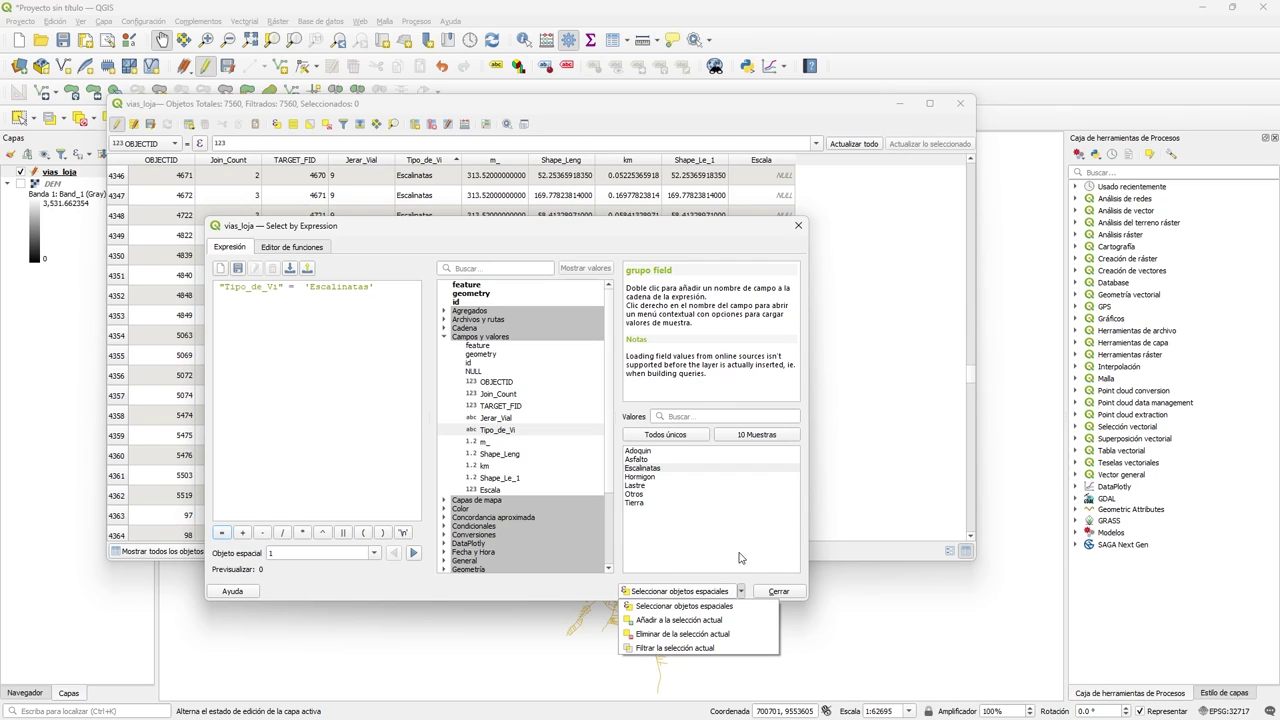
left_click(748, 557)
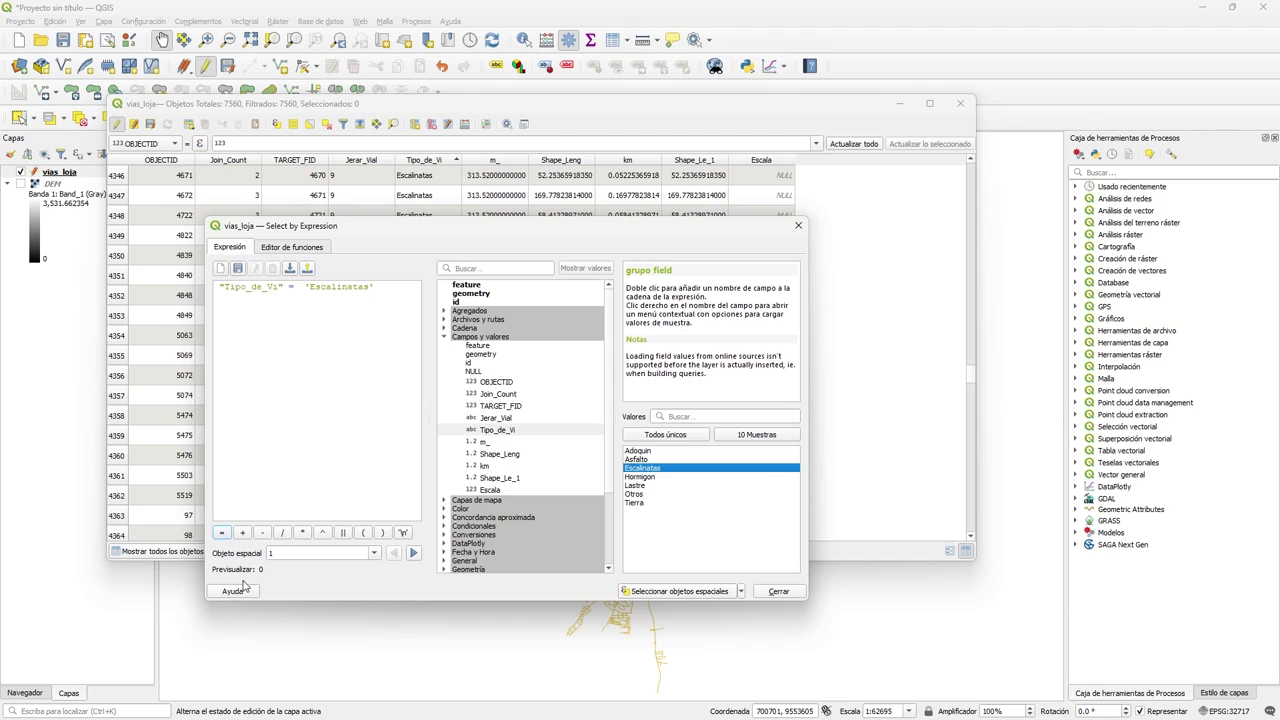
left_click(676, 591)
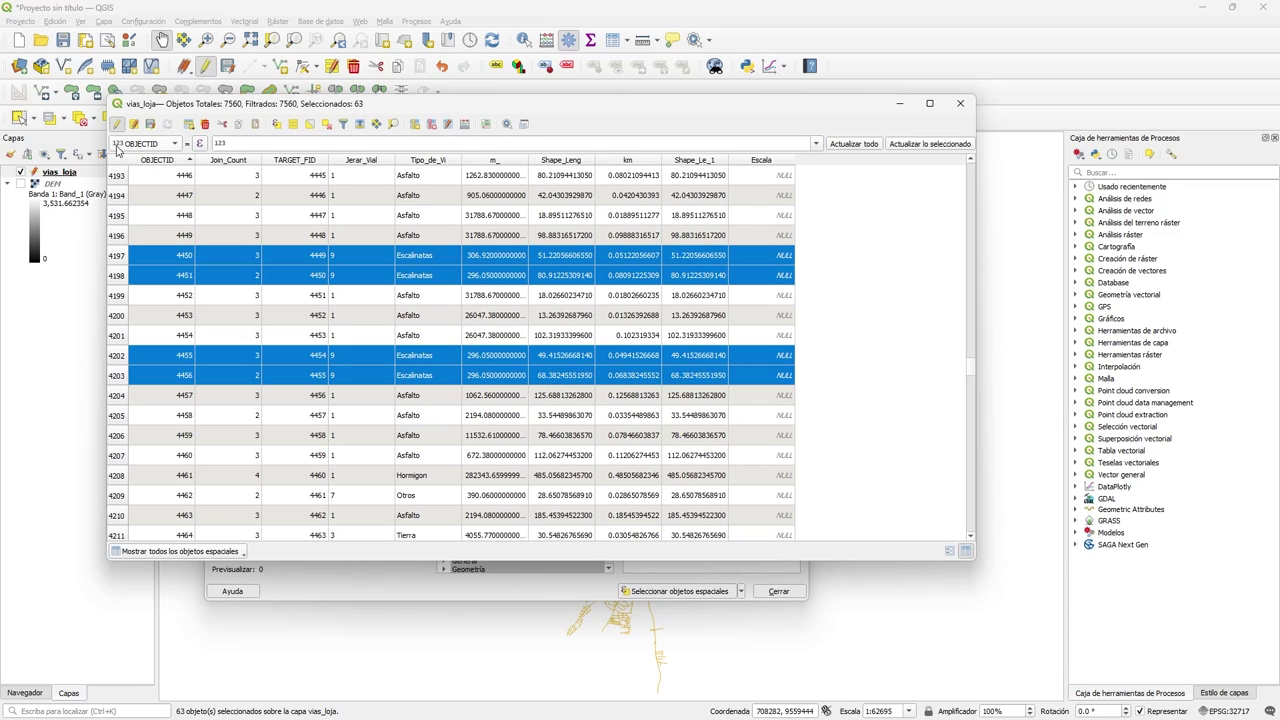
- Set the Escala field to 9 for the selected Escalinatas features only
left_click(156, 146)
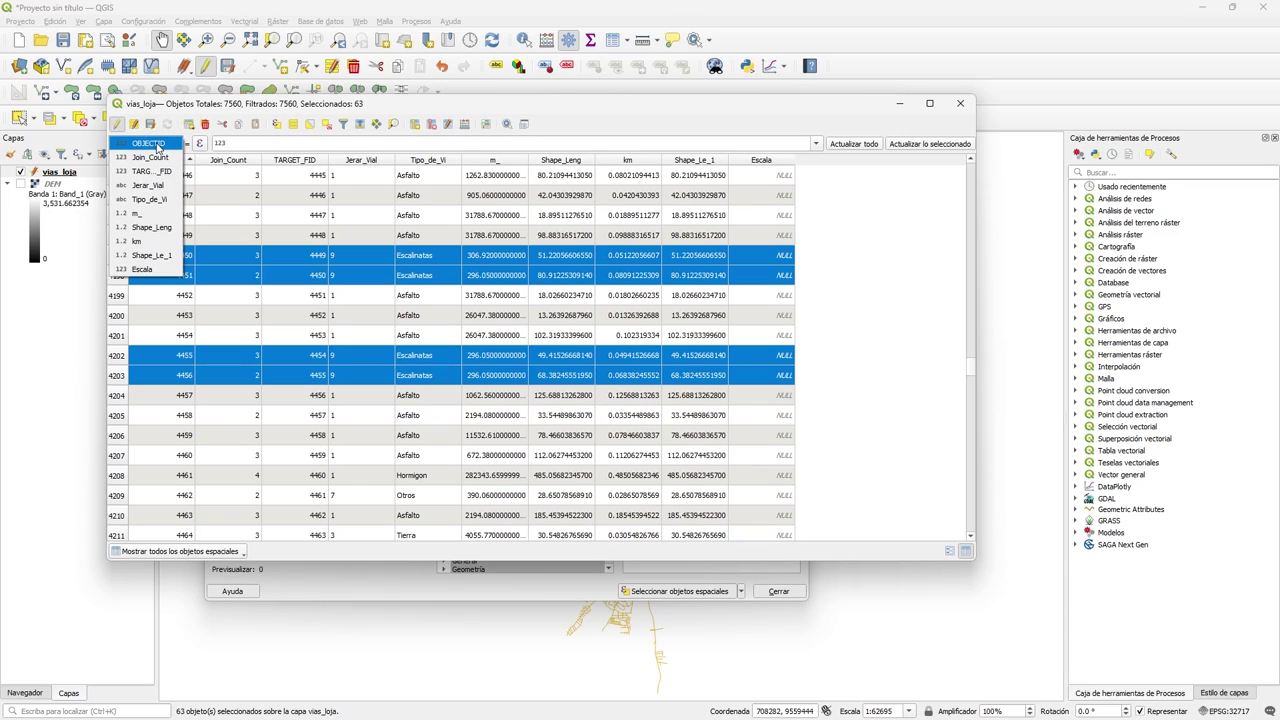
left_click(150, 271)
left_click(232, 142)
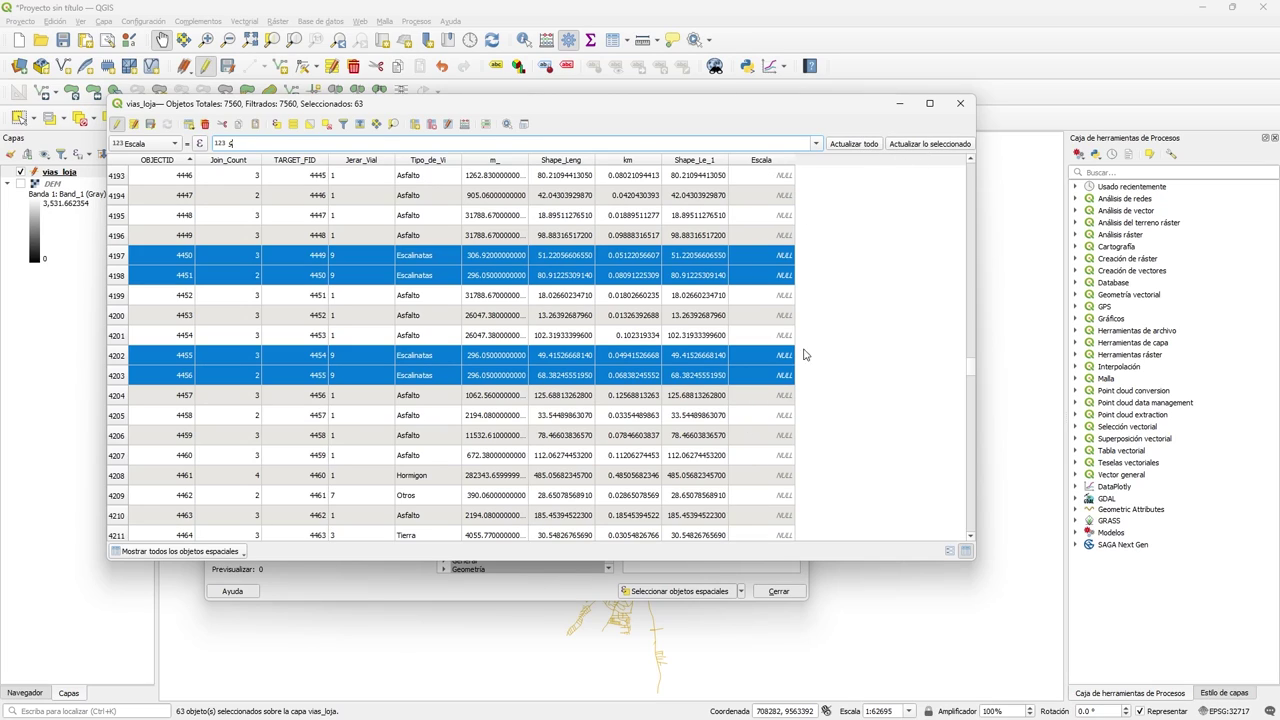
left_click(918, 145)
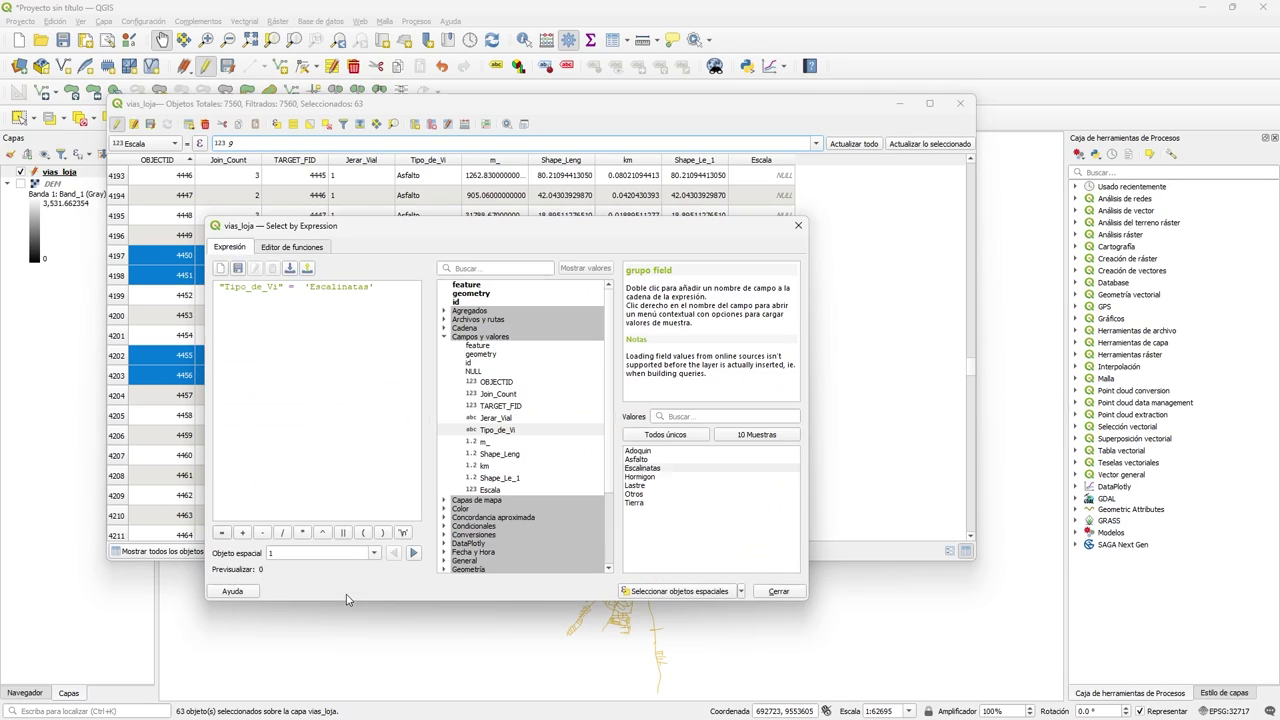
- Replace 'Escalinatas' with 'Asfalto' in the selection expression and select the matching features
left_click(348, 600)
left_click_drag(478, 232, 477, 284)
left_click(263, 360)
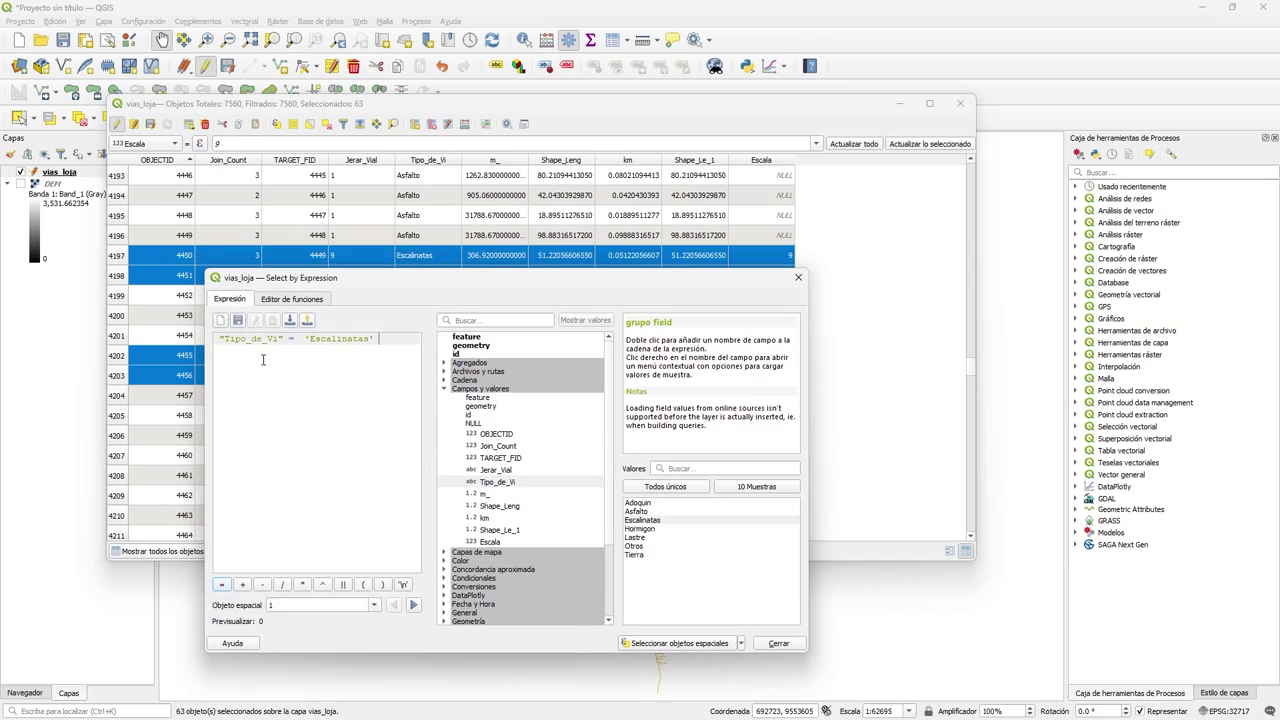
left_click_drag(306, 341, 402, 349)
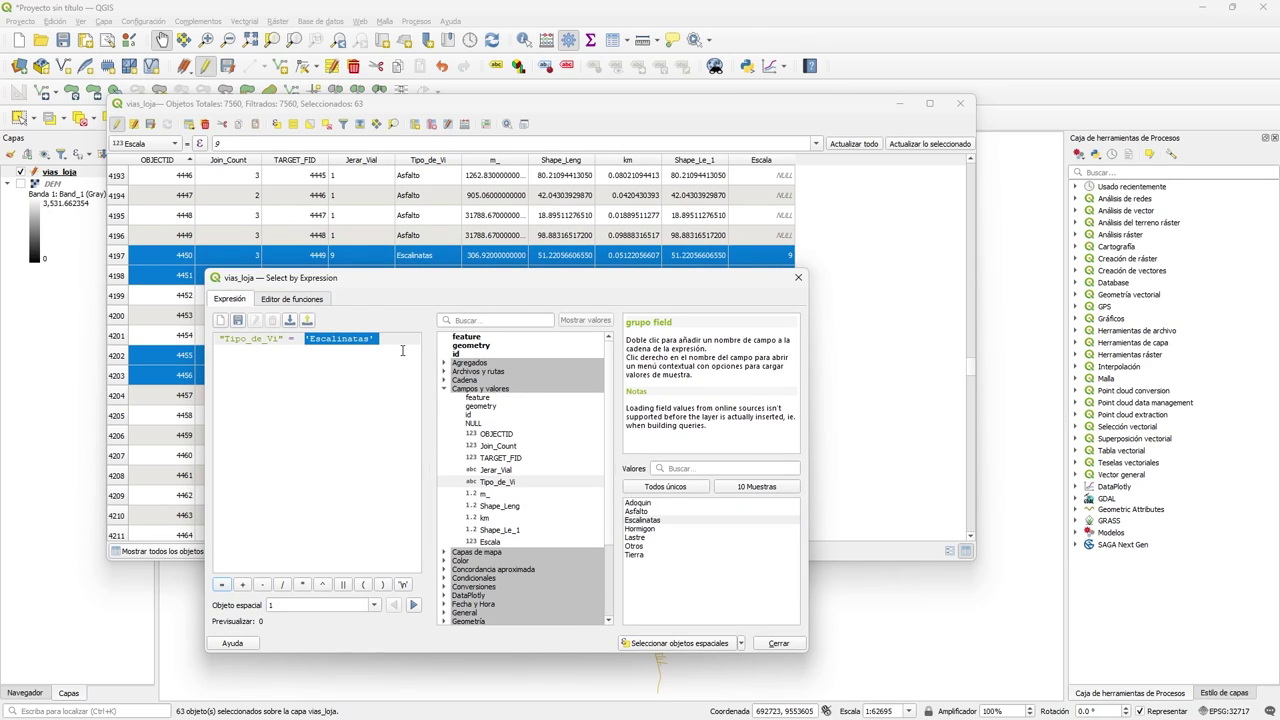
key("BackSpace")
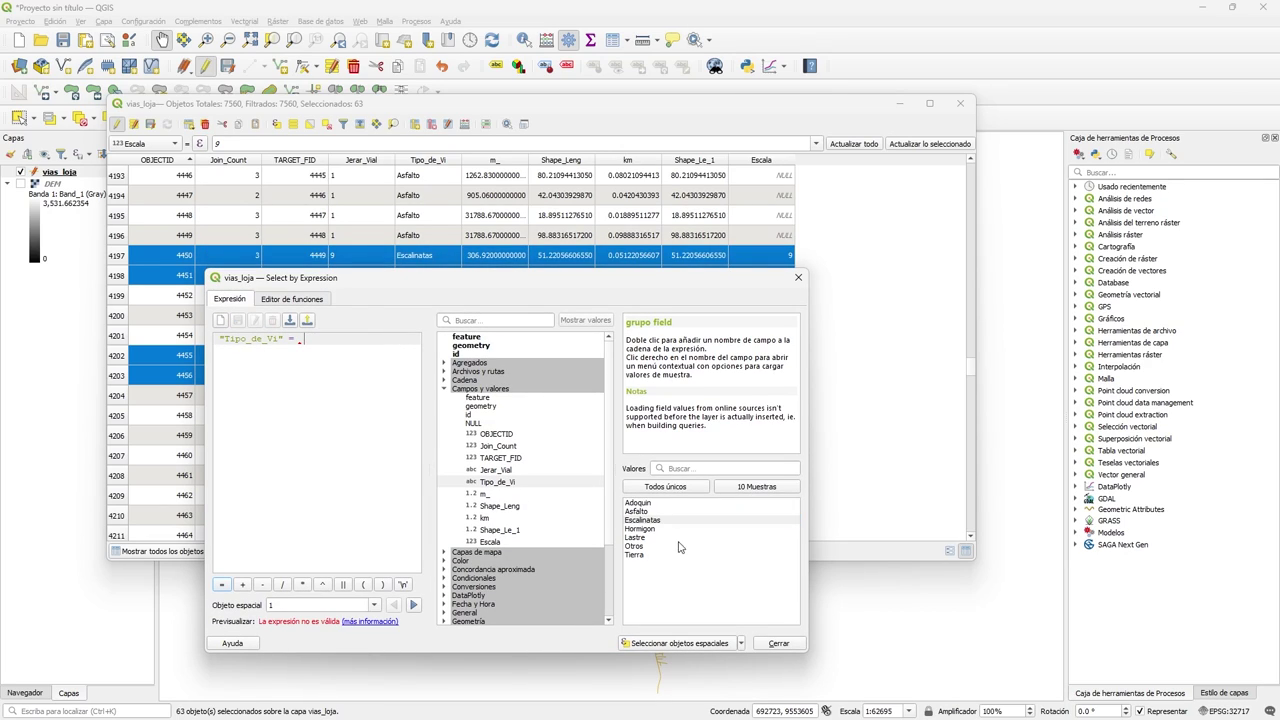
double_click(638, 512)
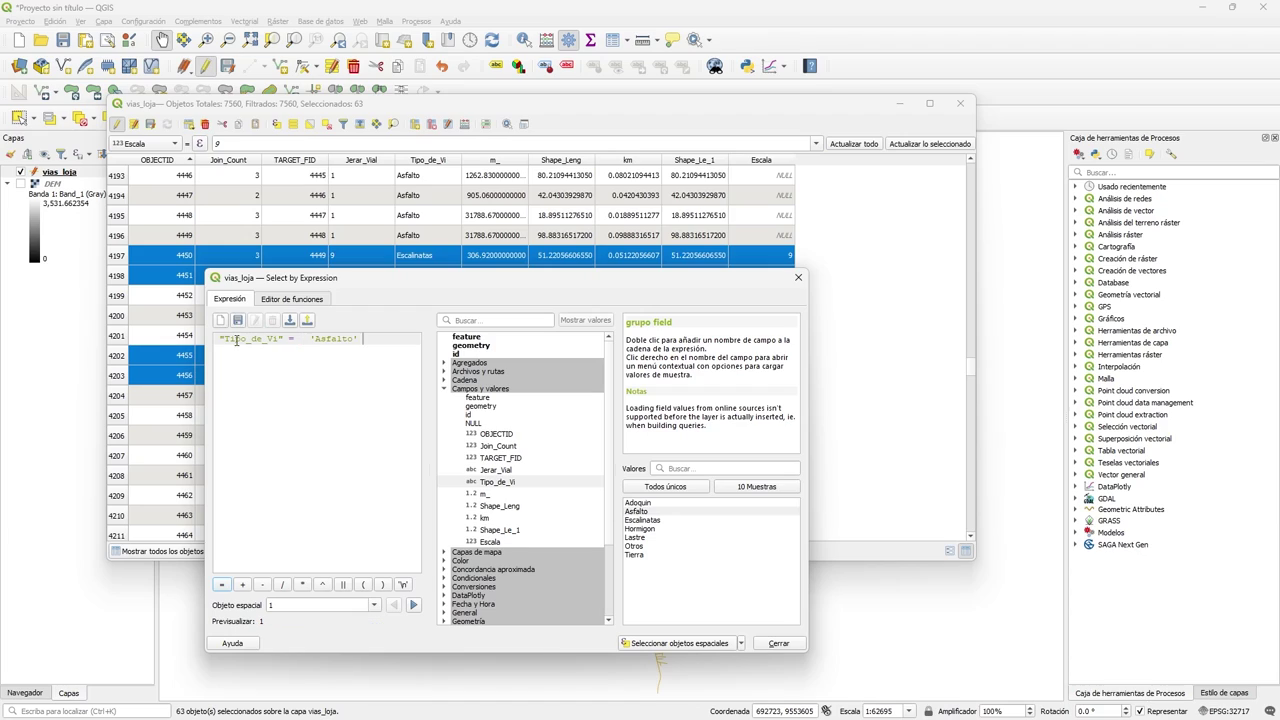
left_click_drag(219, 338, 313, 347)
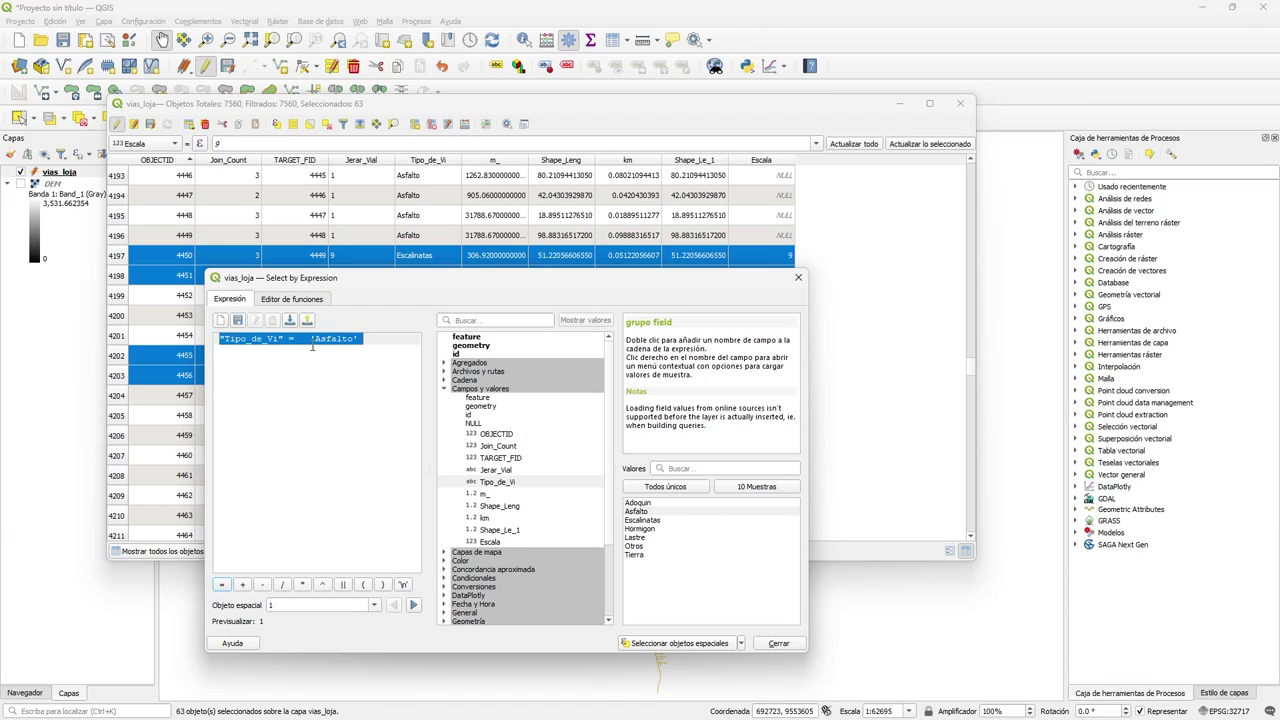
left_click(343, 445)
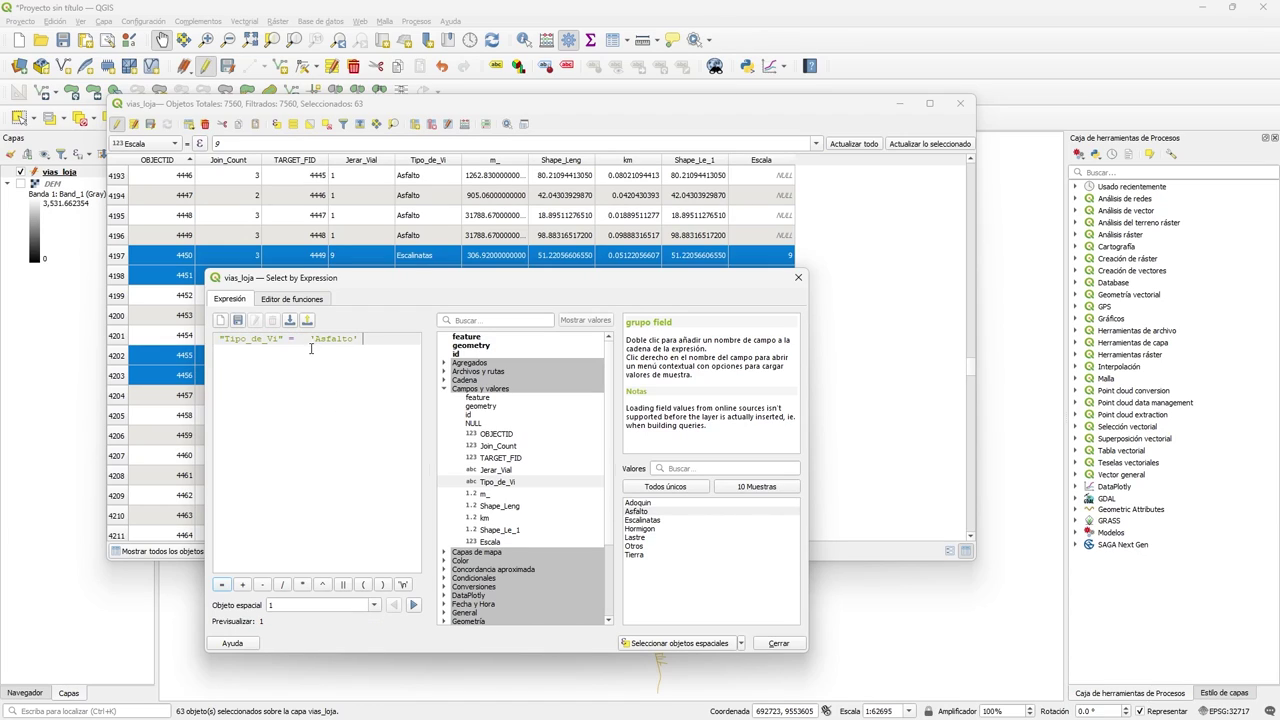
left_click(676, 643)
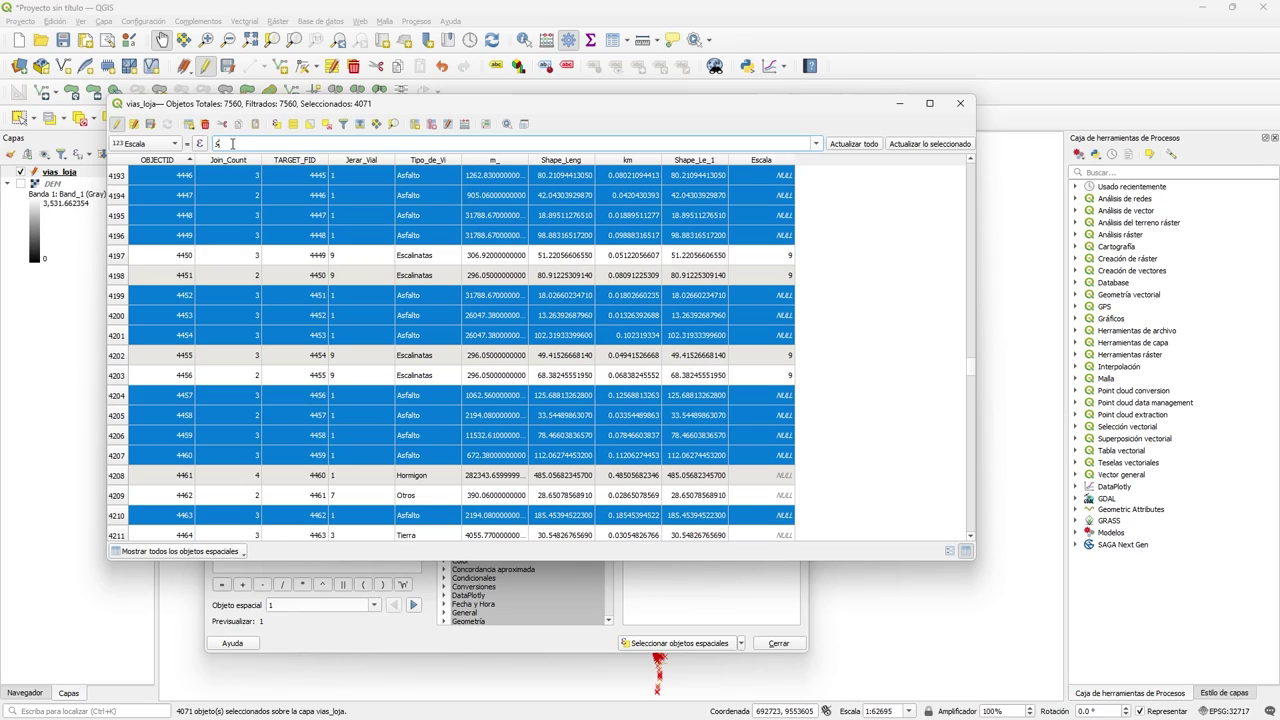
- Set the Escala field to 1 for the selected Asfalto features only
key("BackSpace")
type("1")
left_click(930, 144)
- Replace 'Asfalto' with 'Adoquin' in the selection expression, select the matching features and set Escala to 1 for them only
left_click(700, 600)
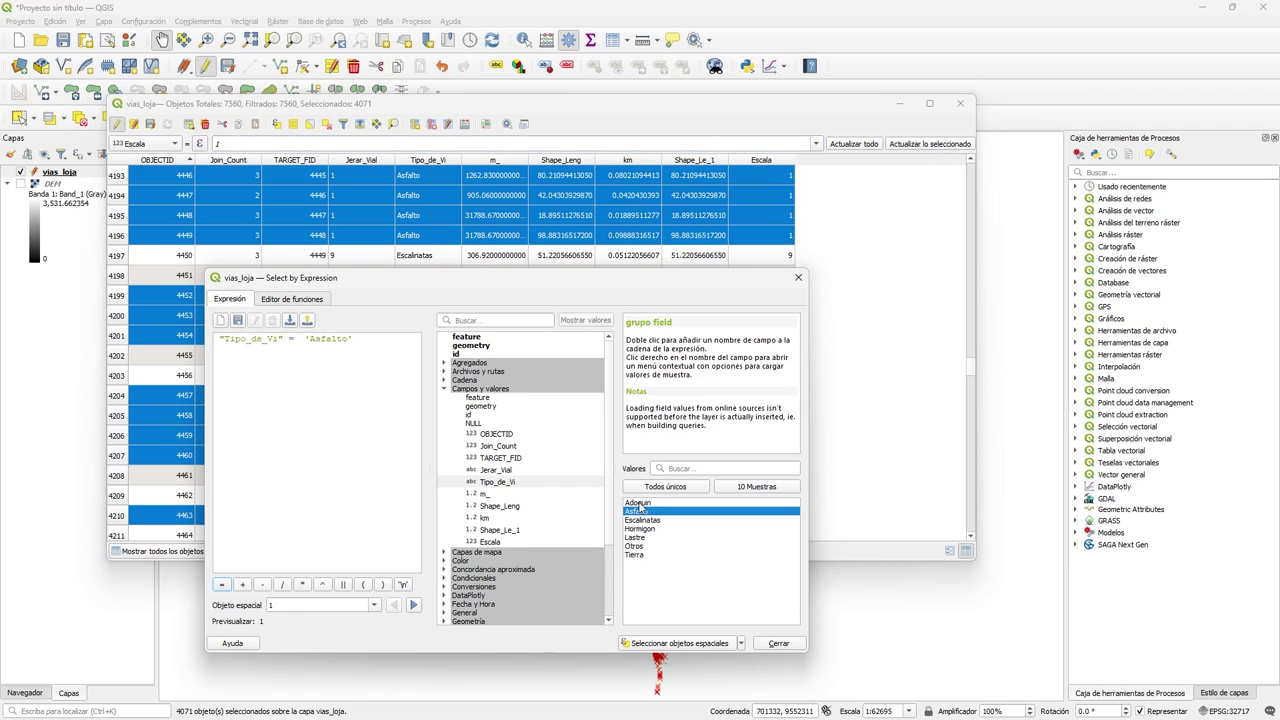
left_click_drag(301, 339, 357, 339)
key("BackSpace")
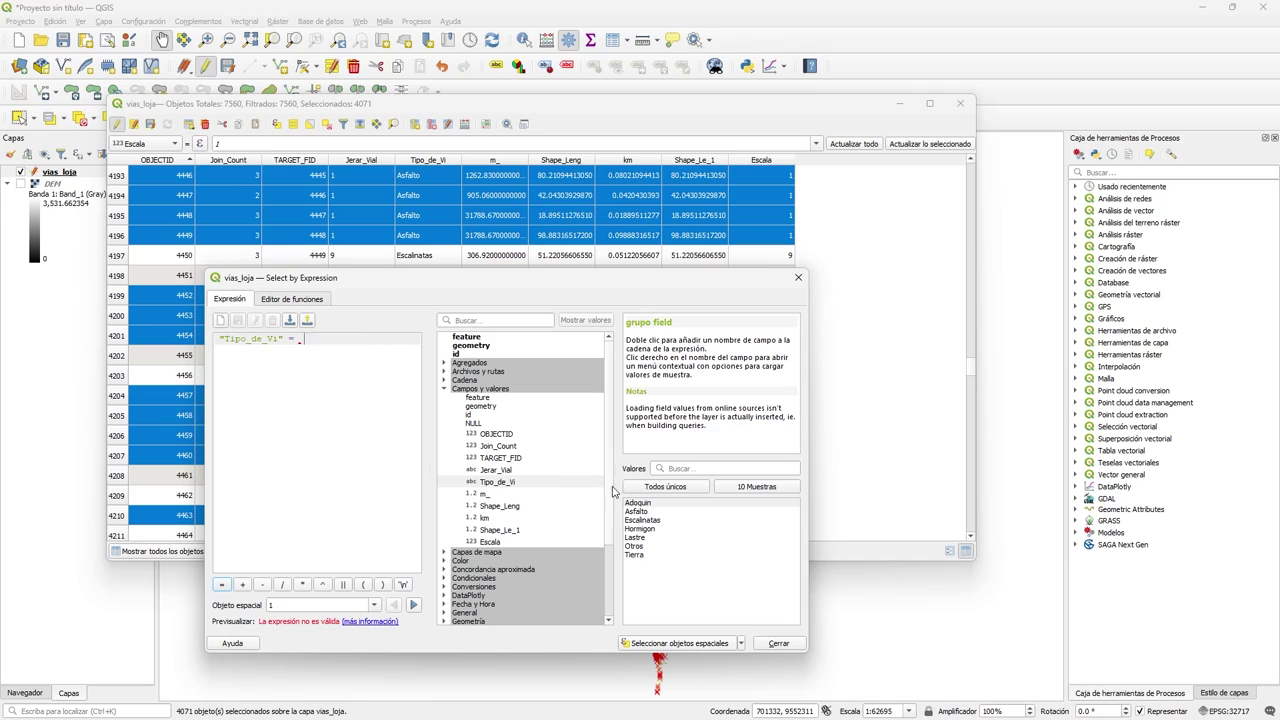
double_click(640, 503)
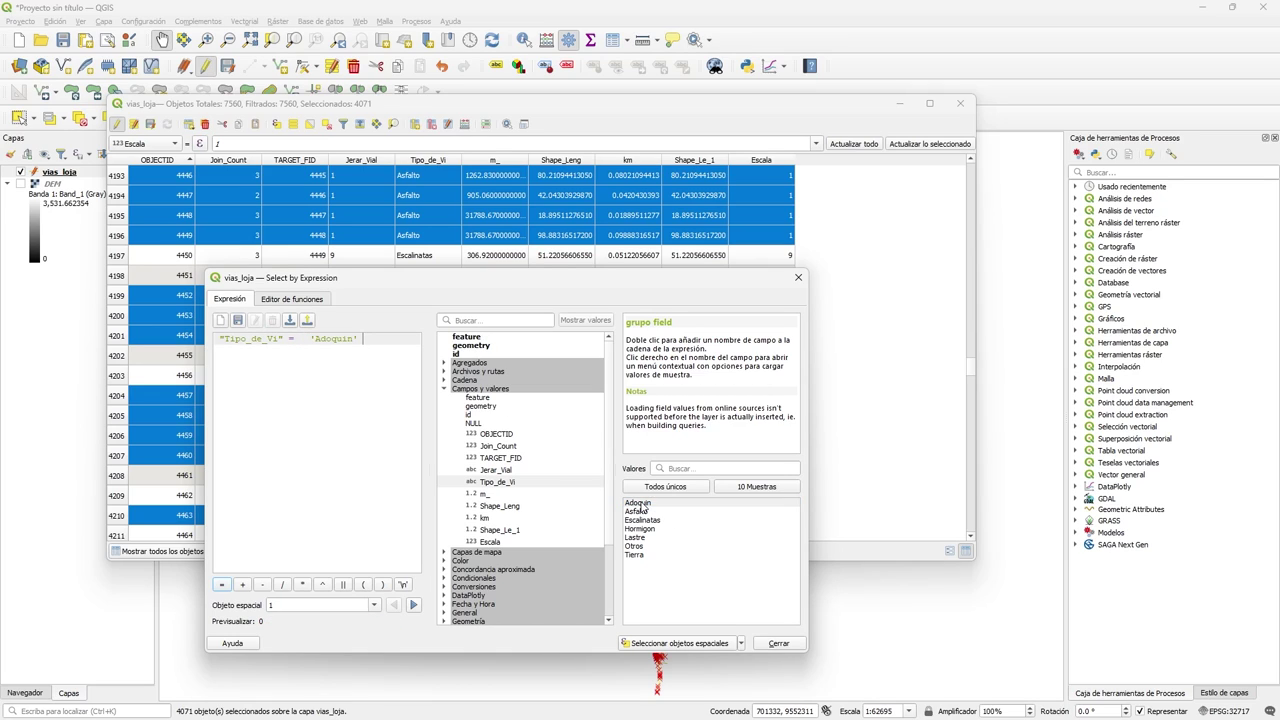
left_click(655, 646)
left_click(253, 147)
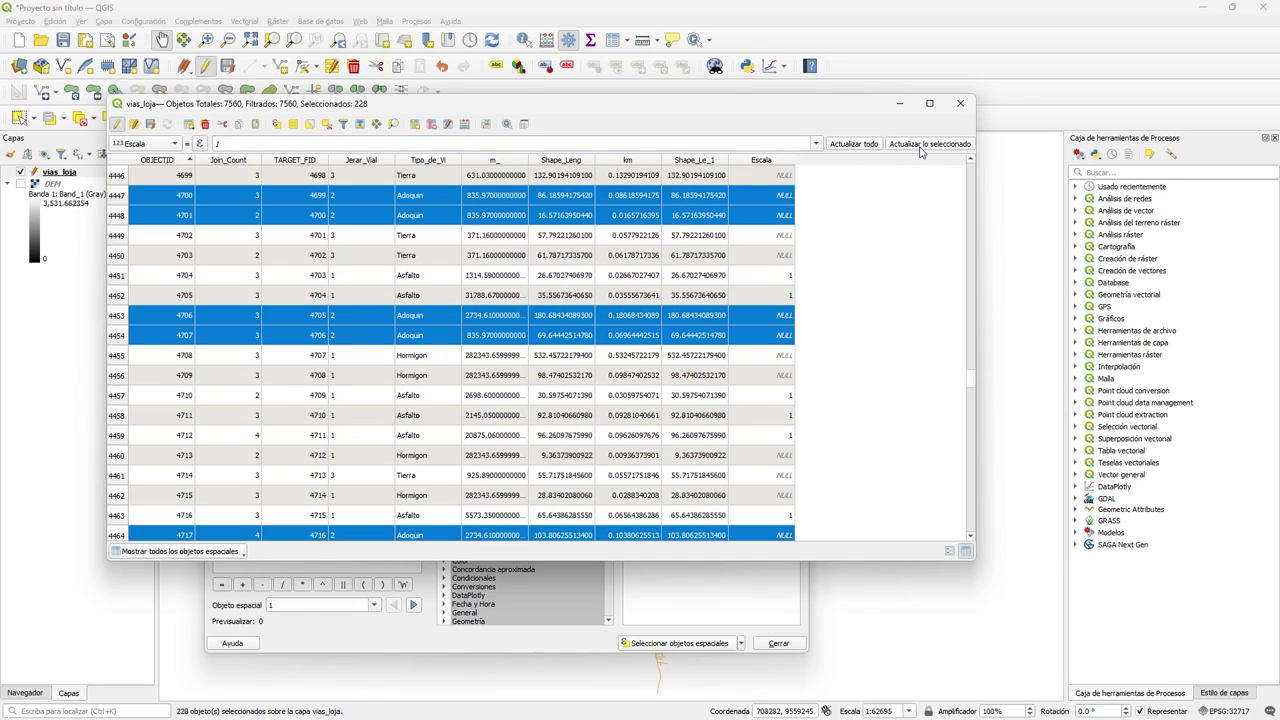
left_click(921, 146)
- Select the features whose Tipo_de_Vi is 'Lastre' by expression and set Escala to 5 for the selected ones only
left_click(721, 595)
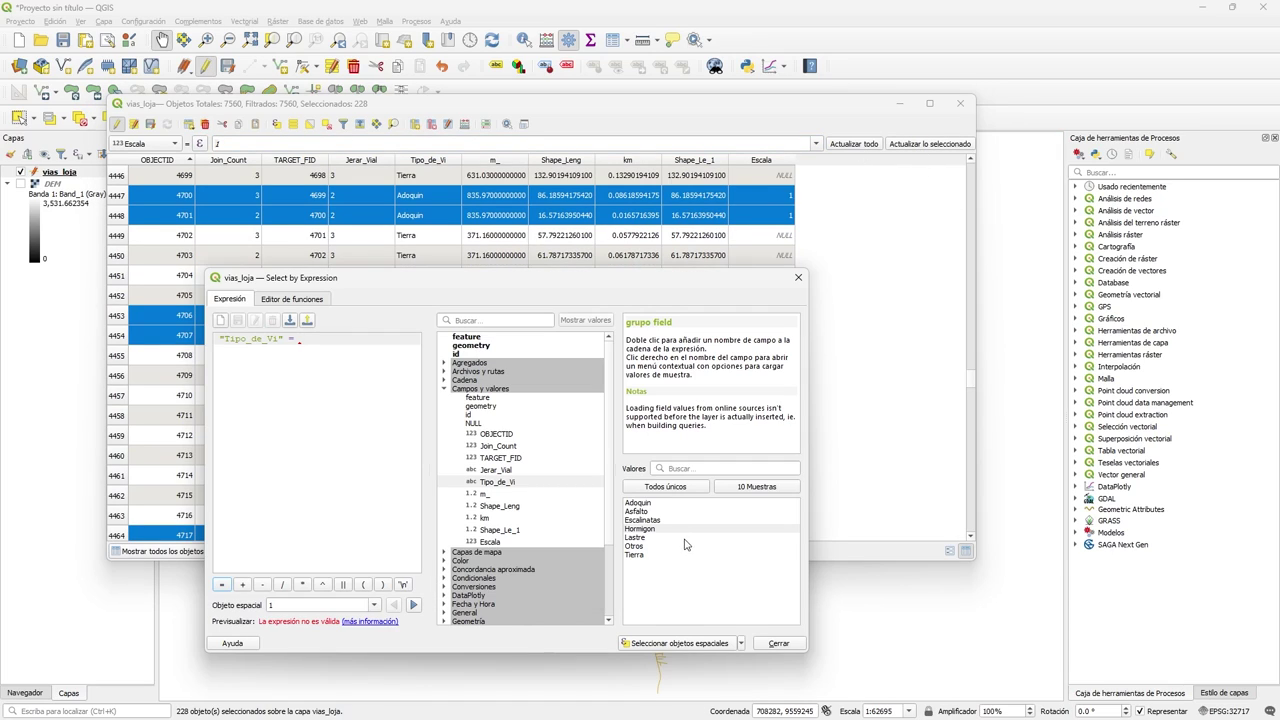
double_click(640, 538)
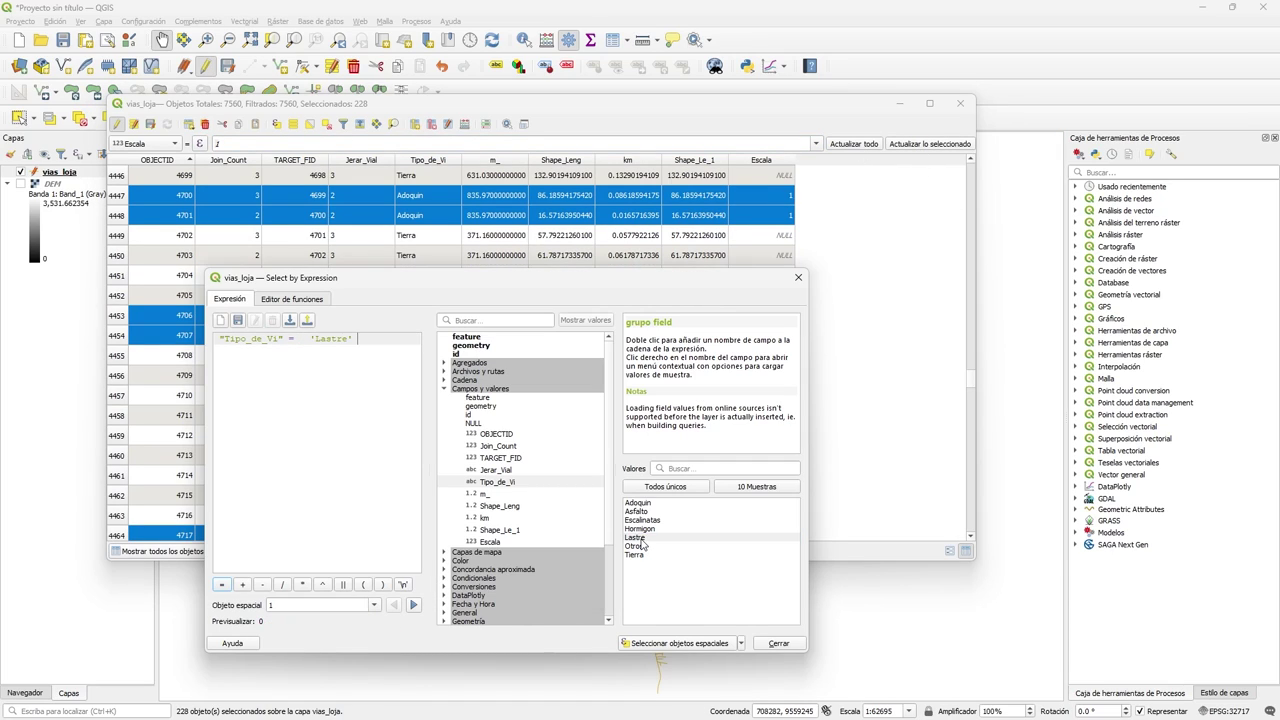
left_click(680, 644)
left_click(564, 119)
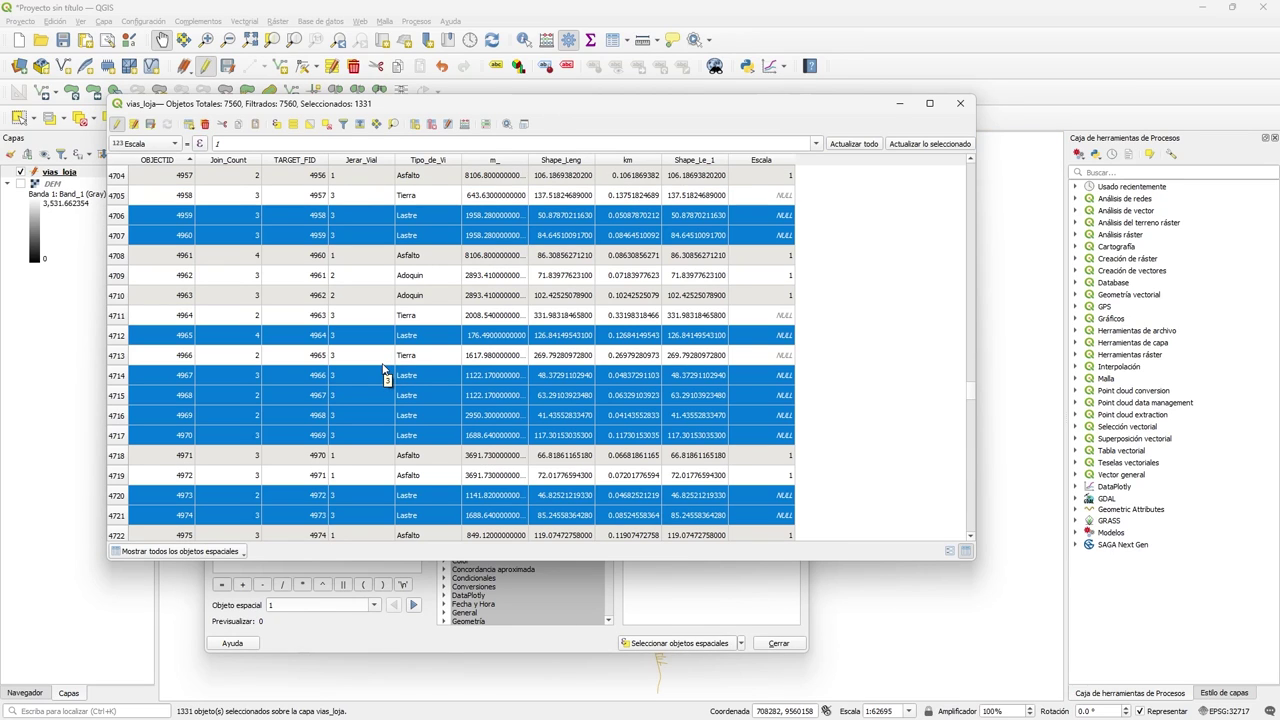
left_click(216, 143)
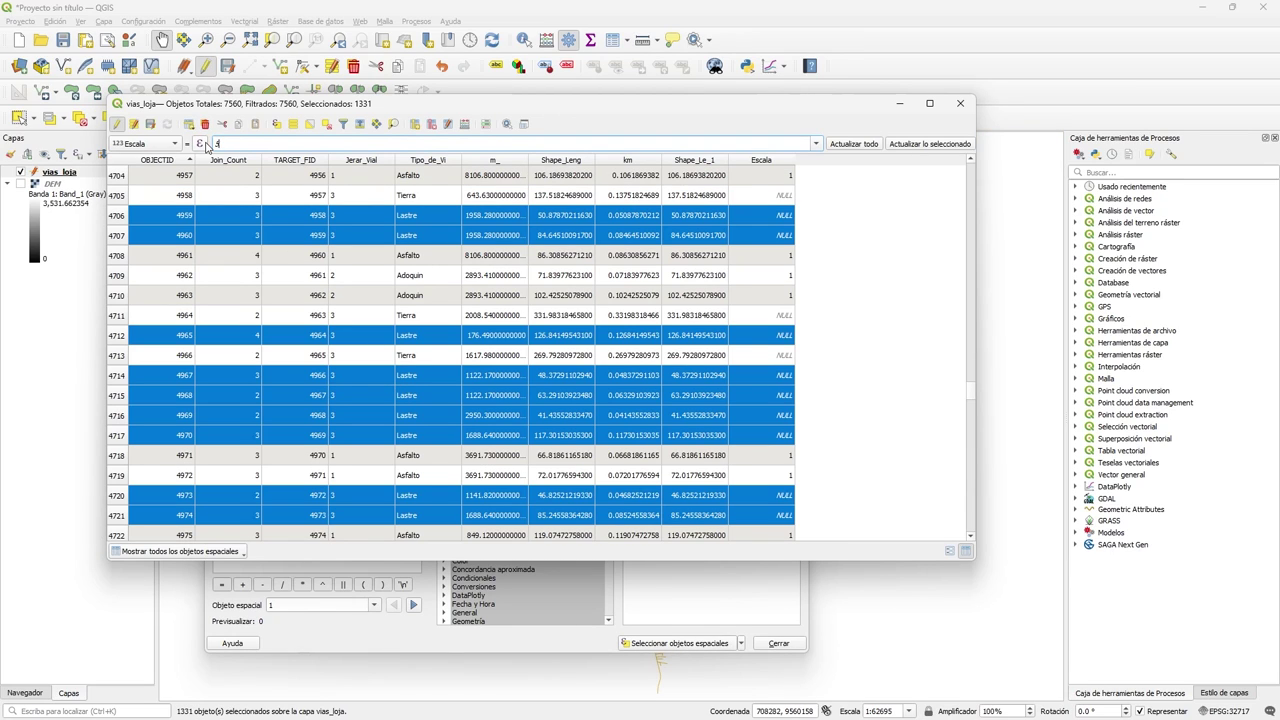
type("5")
left_click(931, 145)
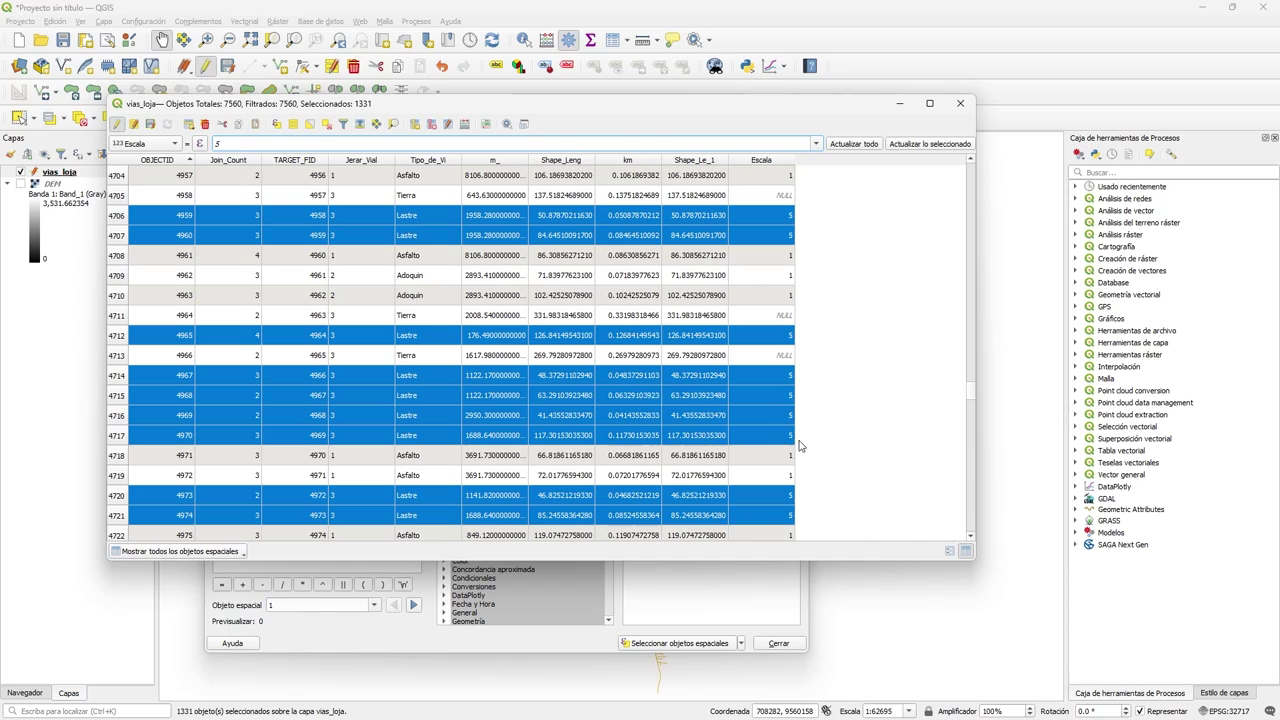
- Change the selection expression to 'Otros', select the matching features and set Escala to 8 for them only
left_click(707, 598)
left_click(638, 546)
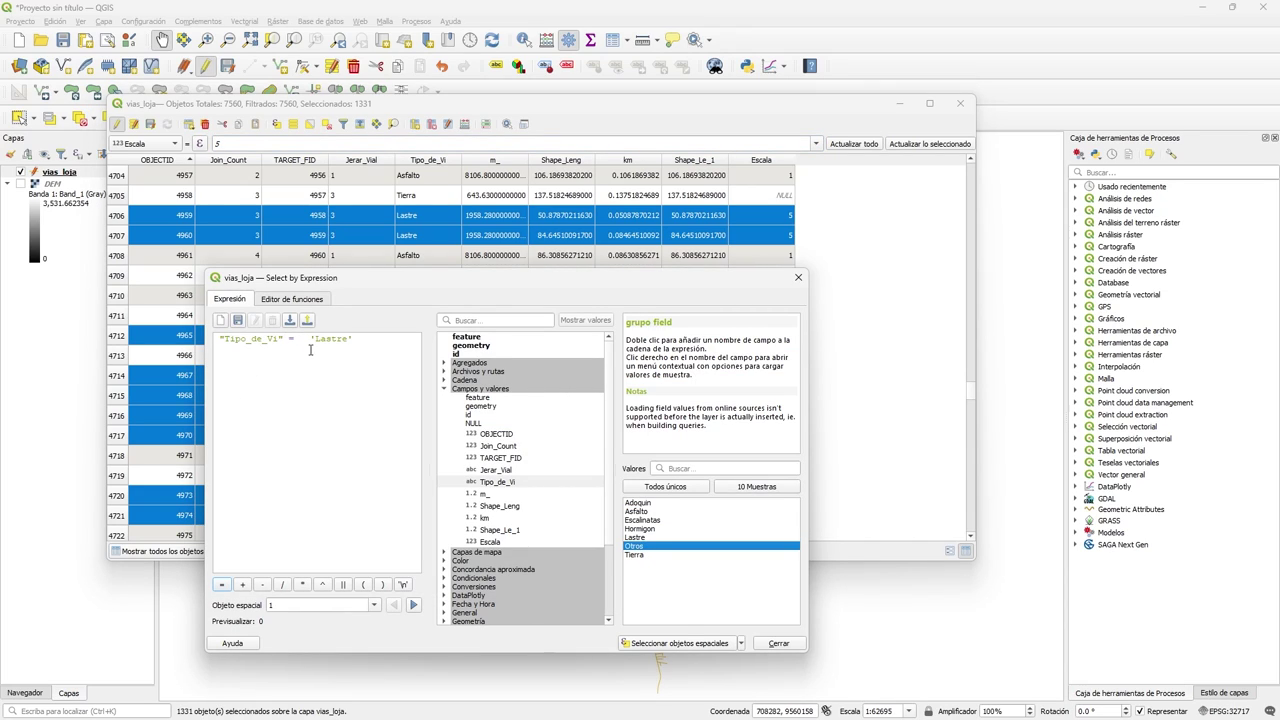
double_click(634, 546)
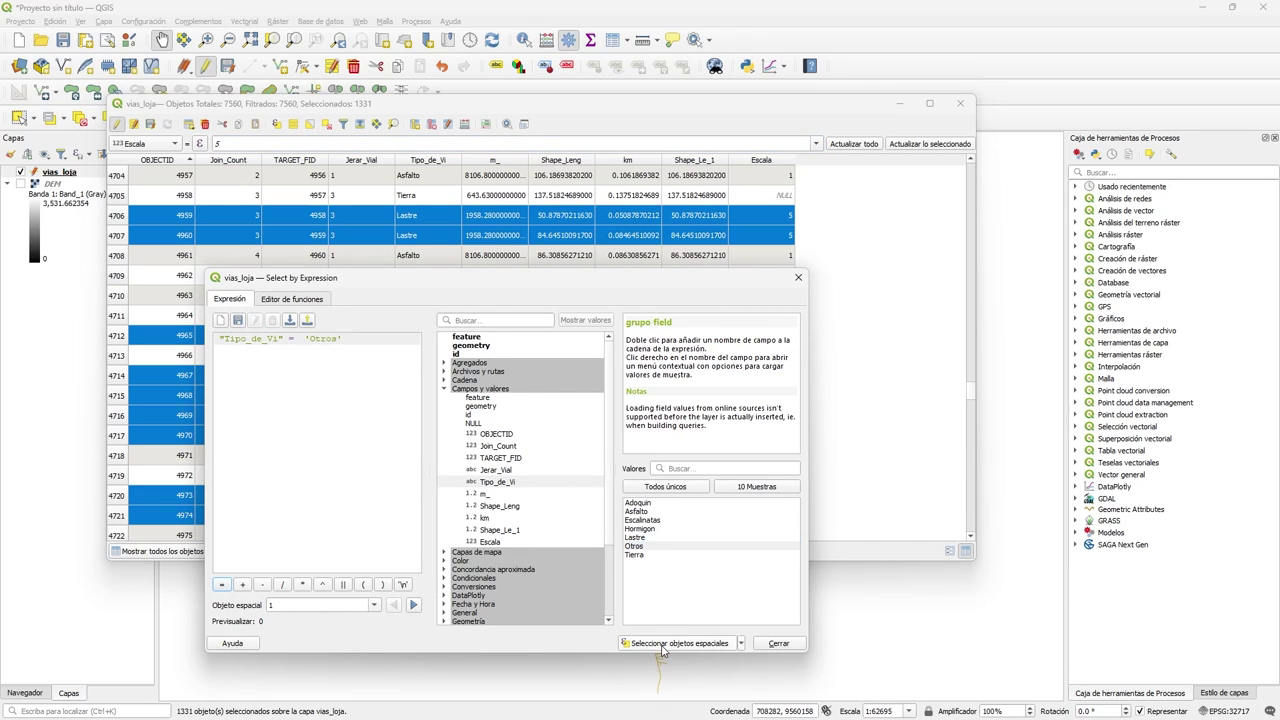
left_click(661, 646)
left_click(581, 123)
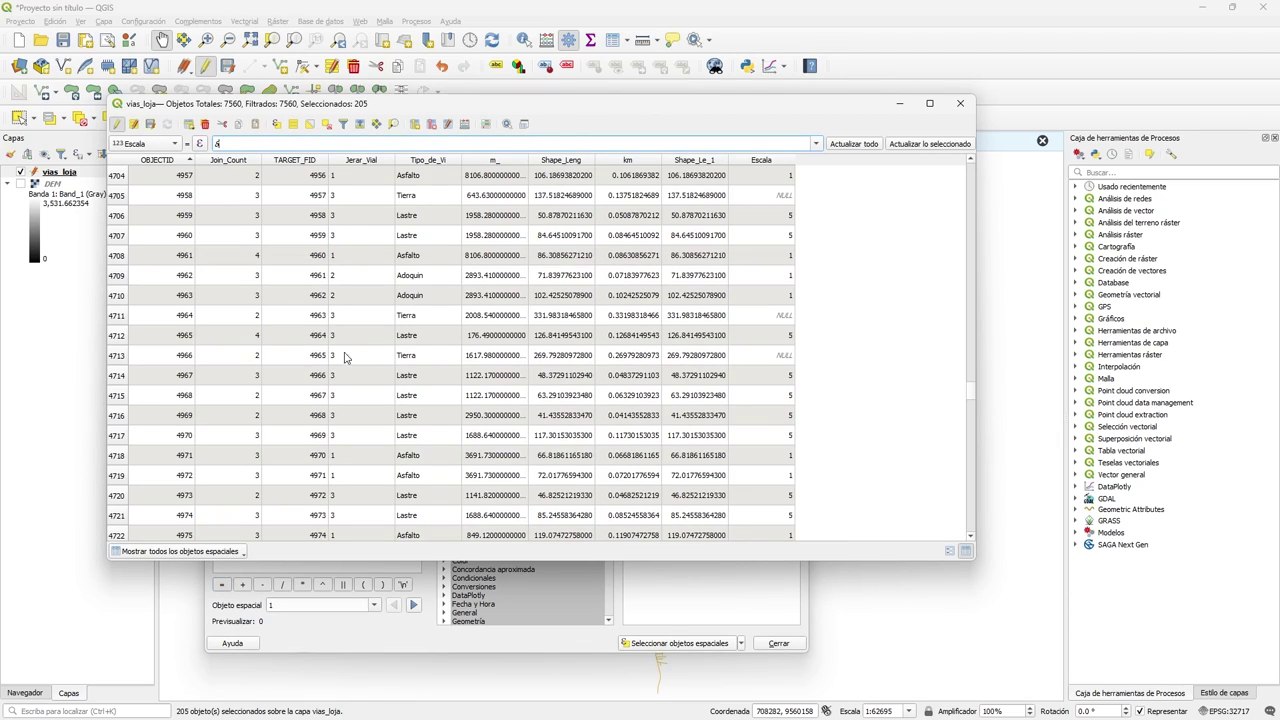
left_click(910, 144)
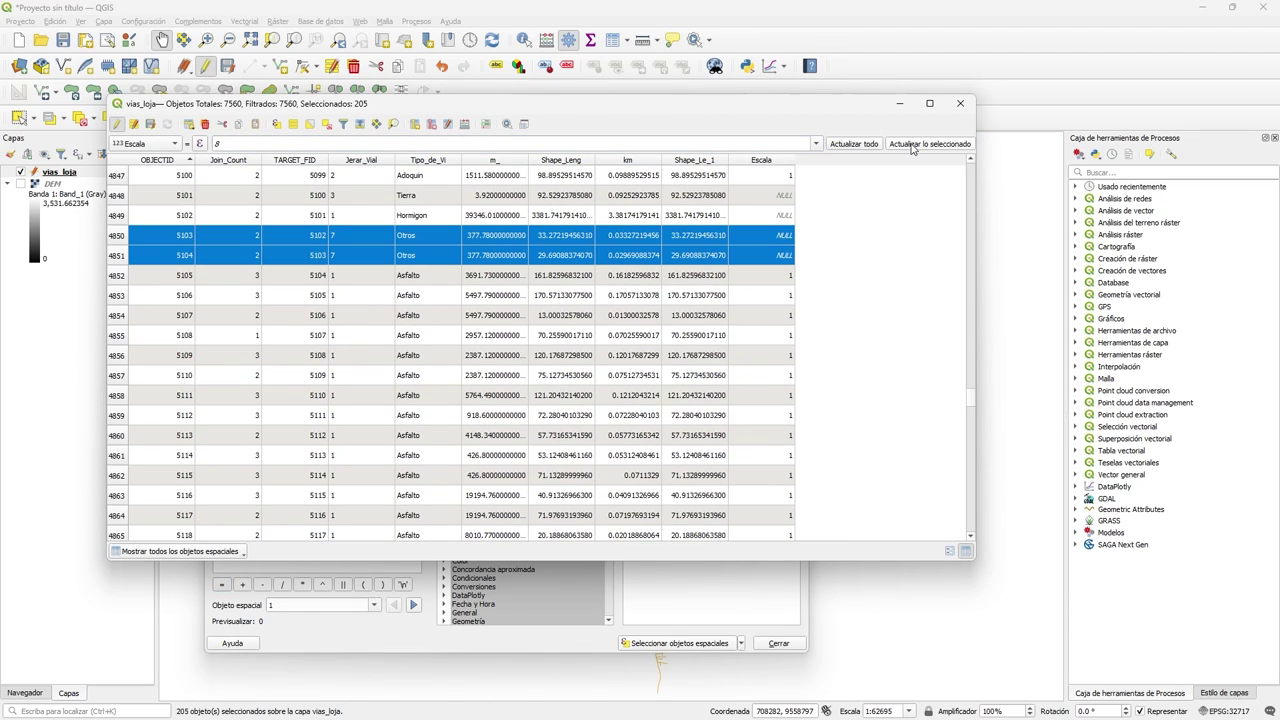
left_click(912, 146)
- Replace 'Otros' with 'Tierra' in the selection expression, select the matching features and set Escala to 7 for them only
left_click(690, 608)
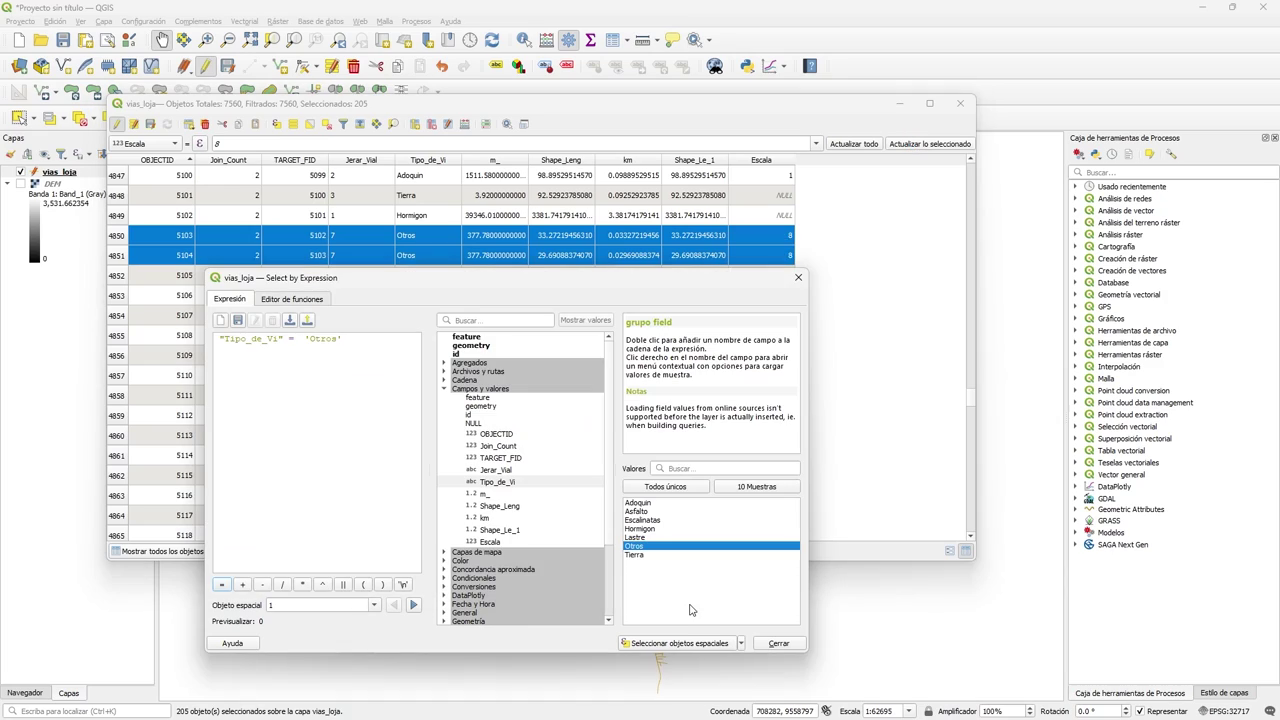
left_click(635, 556)
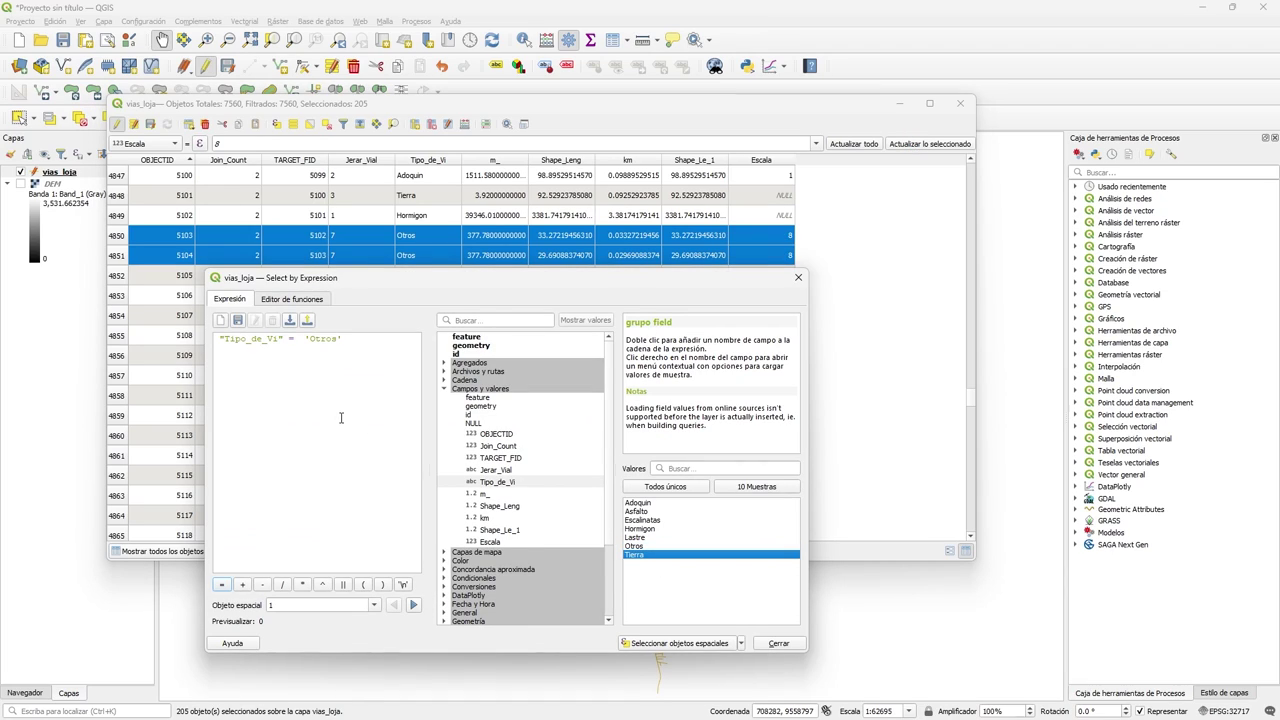
left_click(327, 382)
left_click_drag(295, 341, 428, 363)
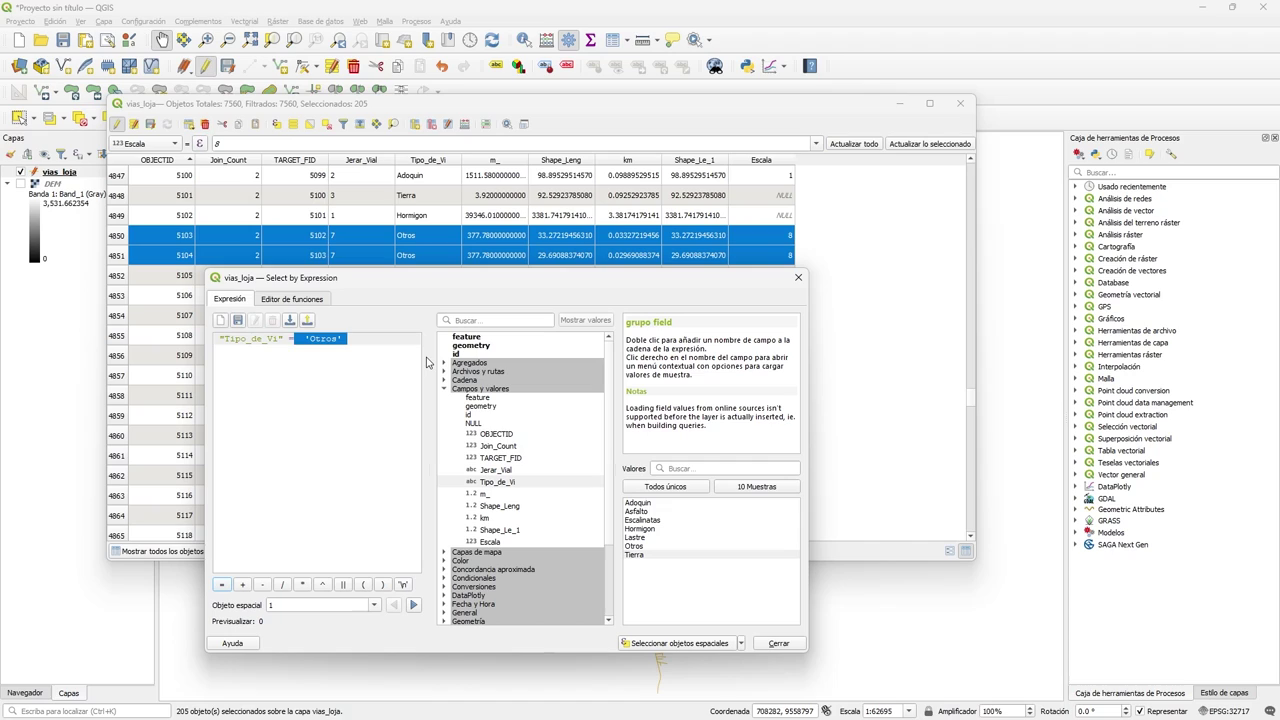
key("Delete")
left_click(636, 556)
double_click(636, 556)
left_click(678, 643)
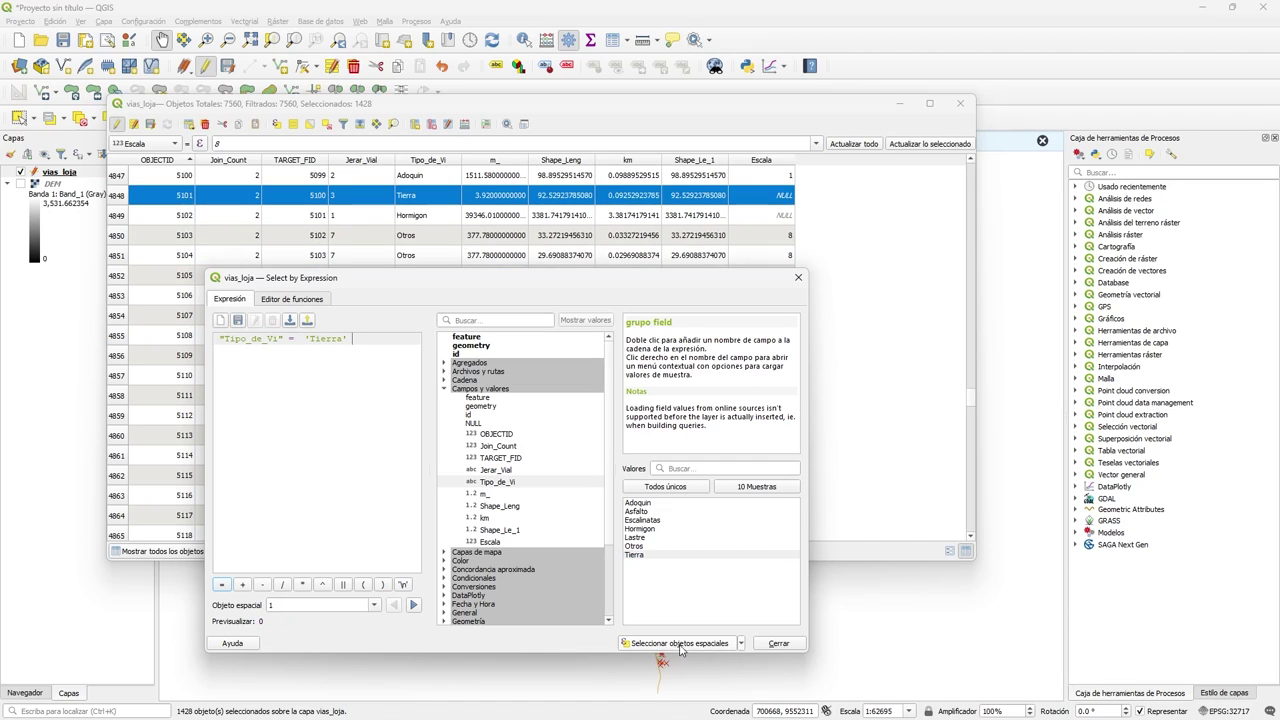
left_click(765, 210)
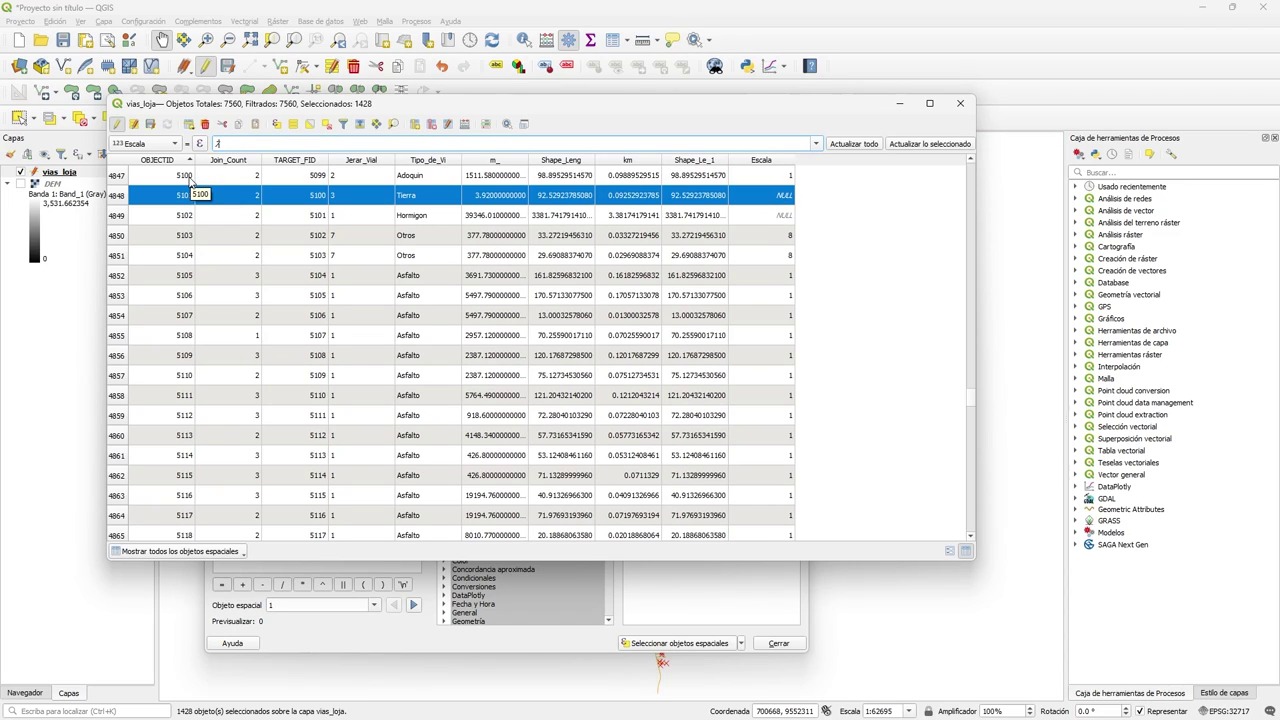
left_click(921, 146)
- Replace 'Tierra' with 'Hormigon' in the selection expression, select the matching features and set Escala to 2 for them only
left_click(647, 601)
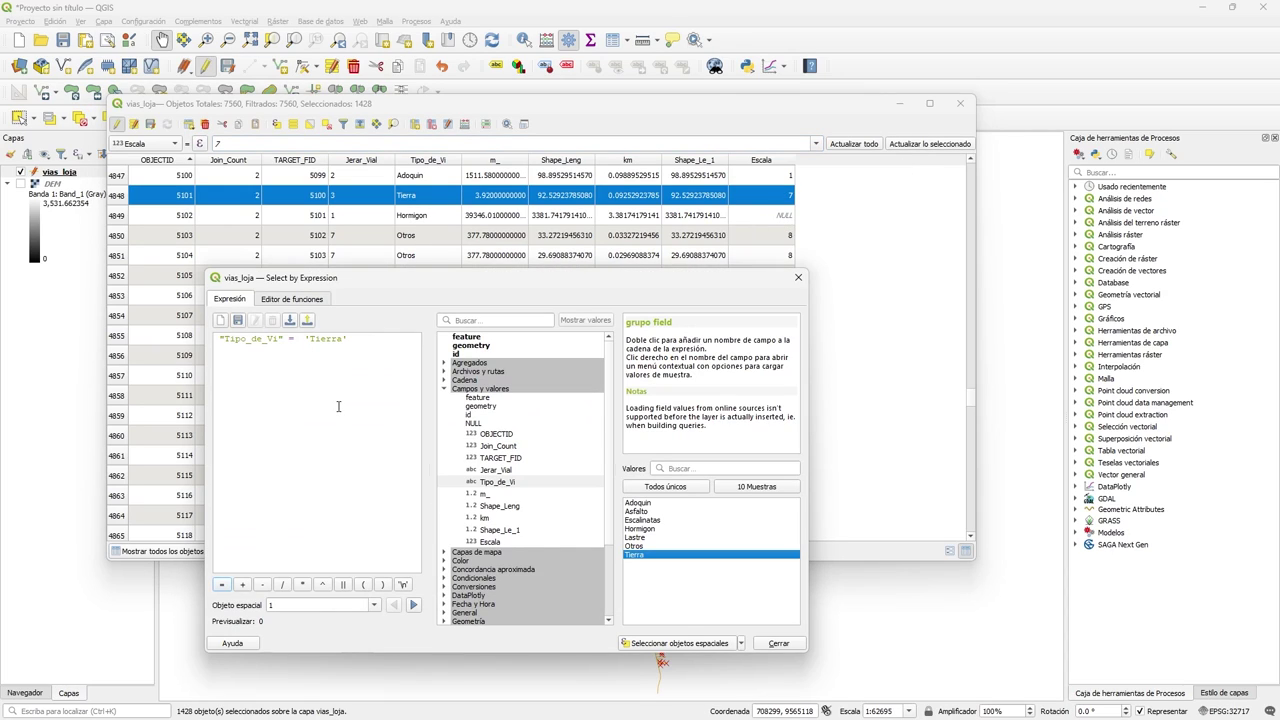
left_click_drag(300, 339, 415, 341)
key("BackSpace")
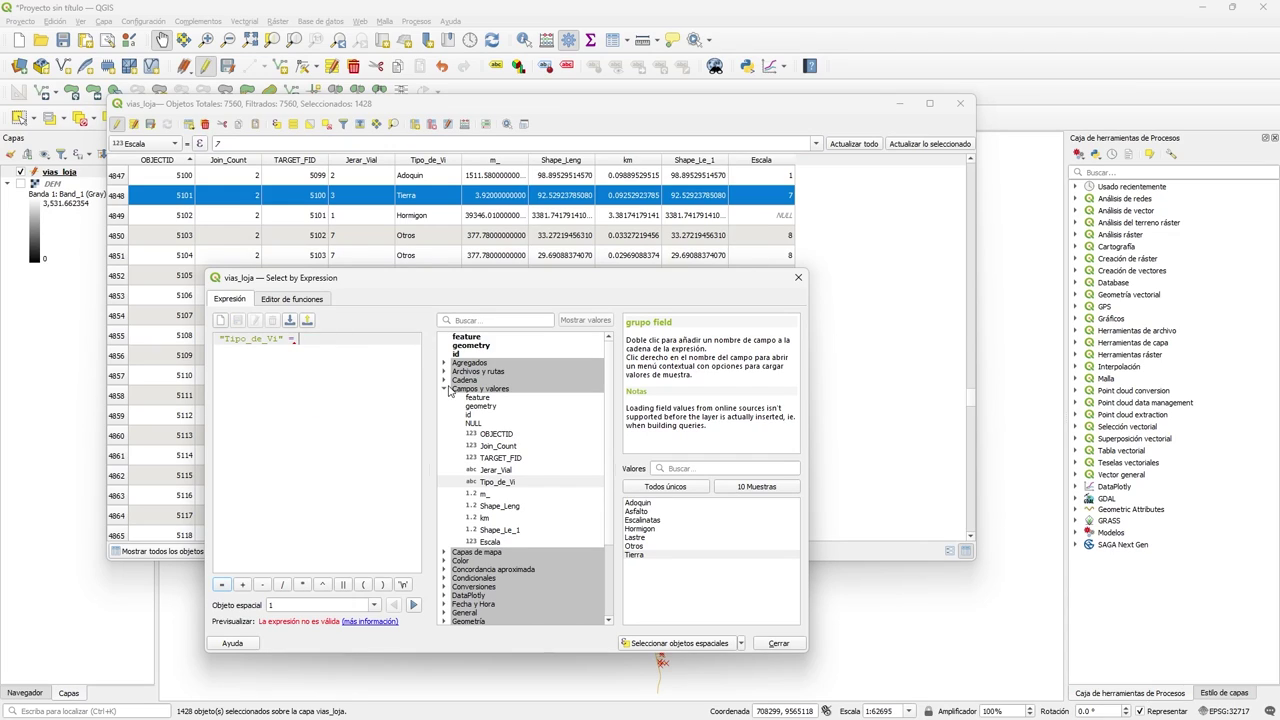
left_click(640, 528)
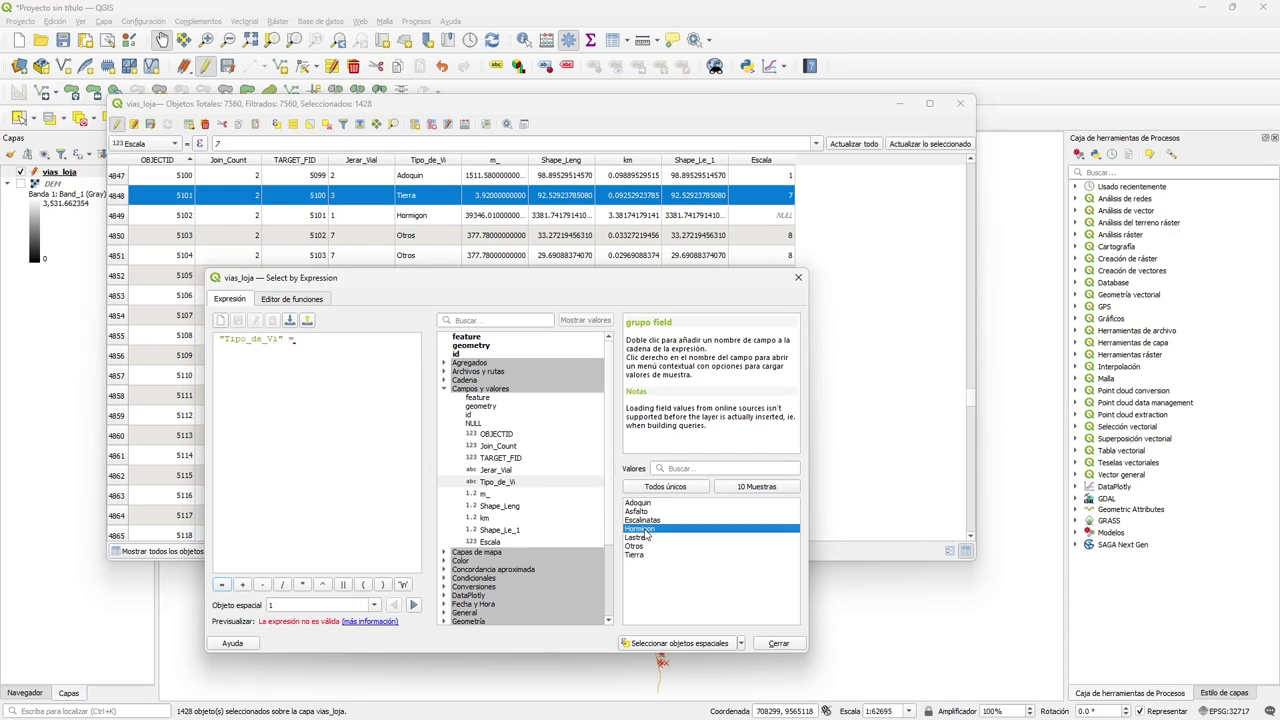
double_click(645, 530)
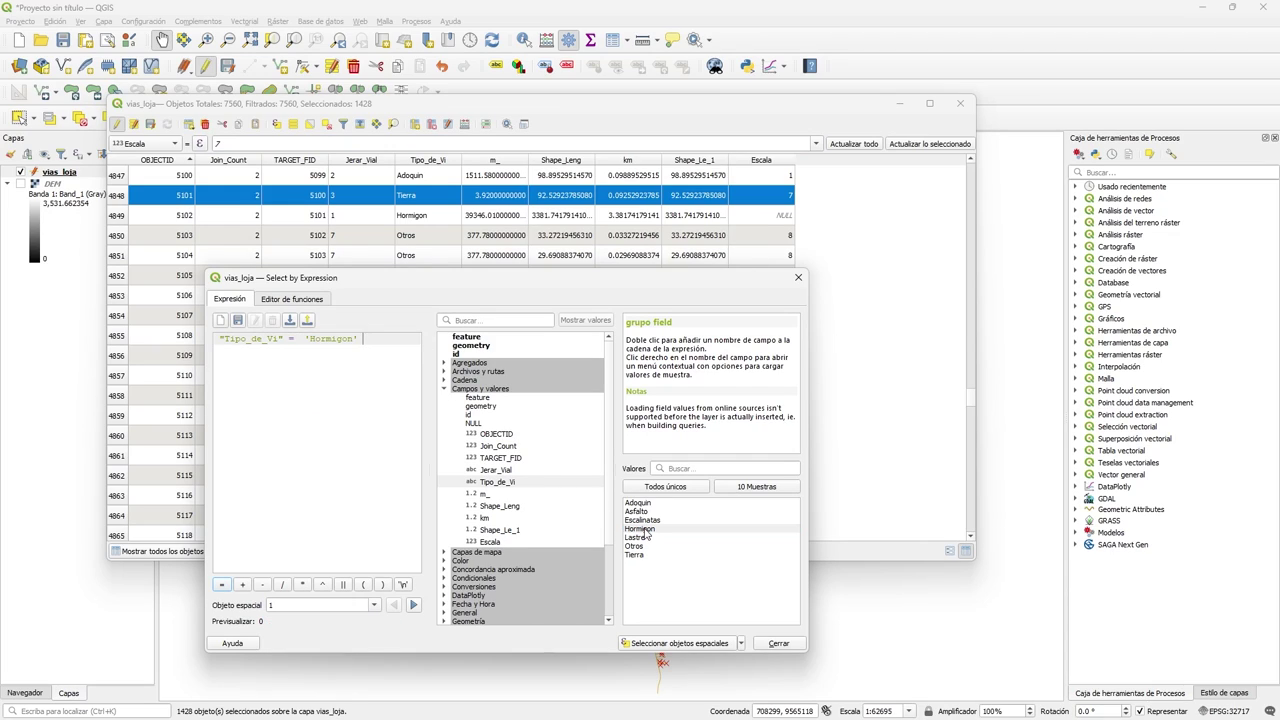
left_click(687, 645)
left_click(687, 118)
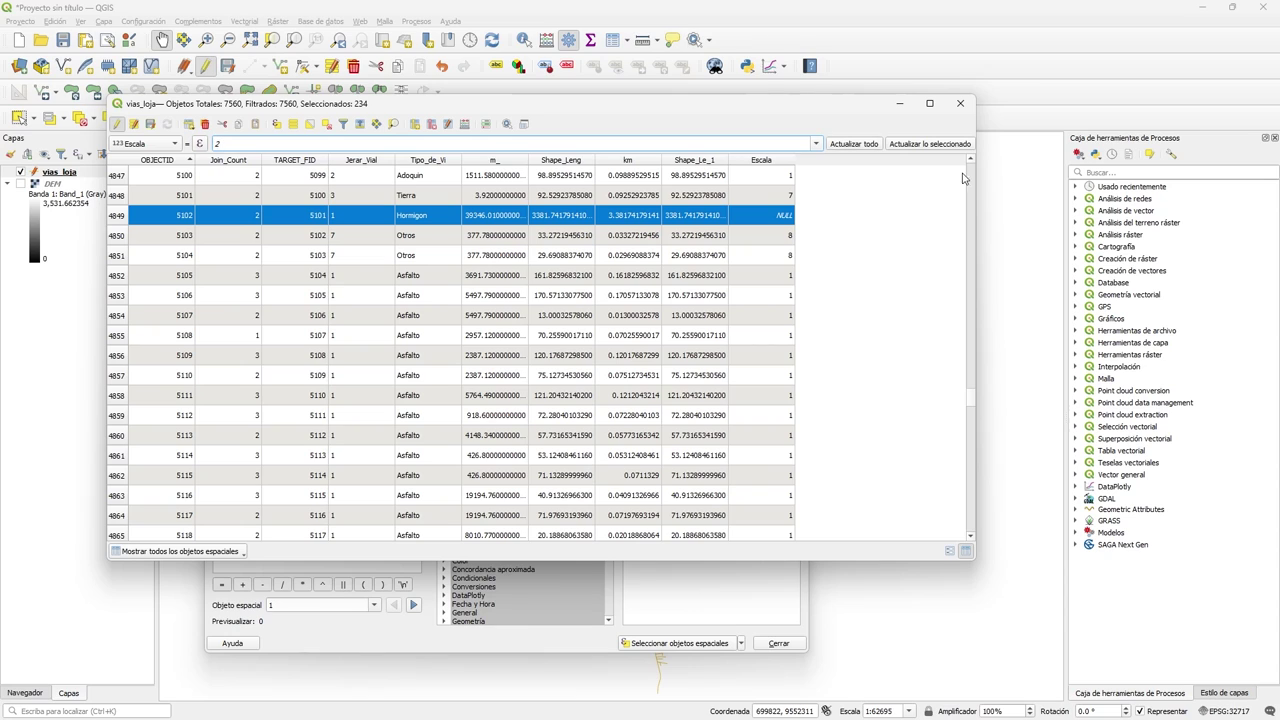
left_click(940, 146)
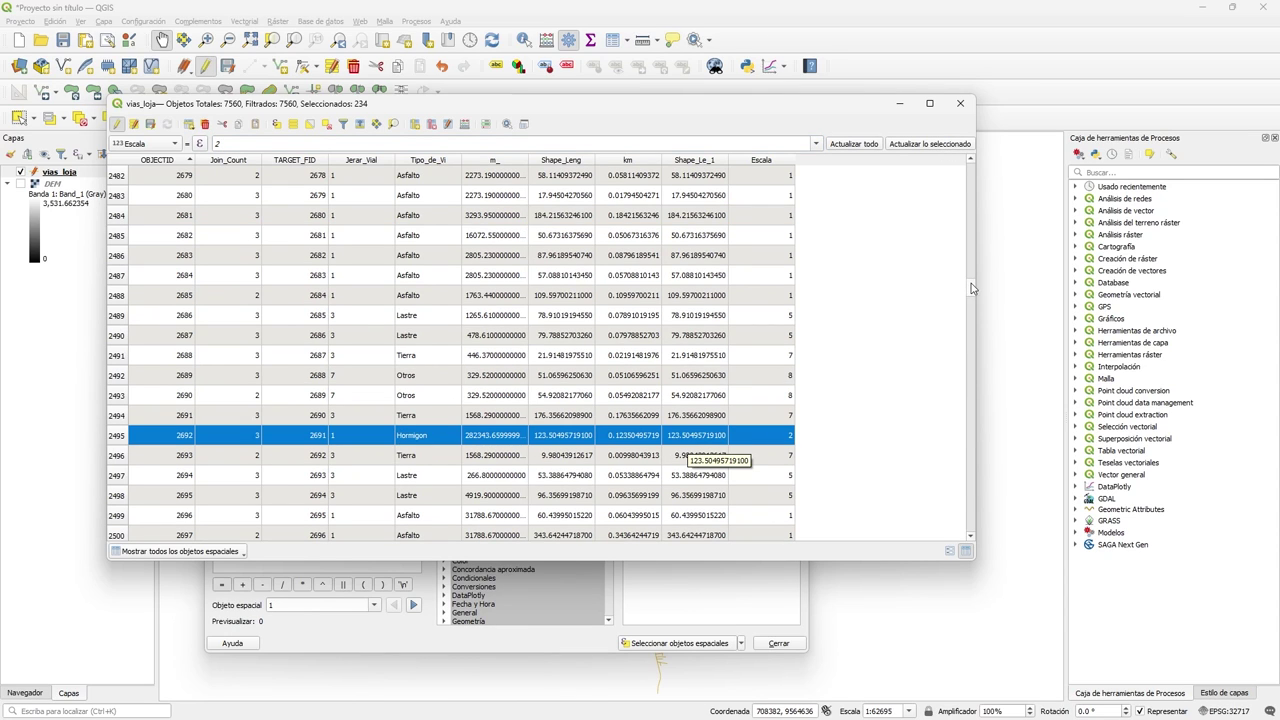
- Check the filled Escala values up to the first row, save the vias_loja edits and turn off editing
left_click_drag(971, 283, 973, 170)
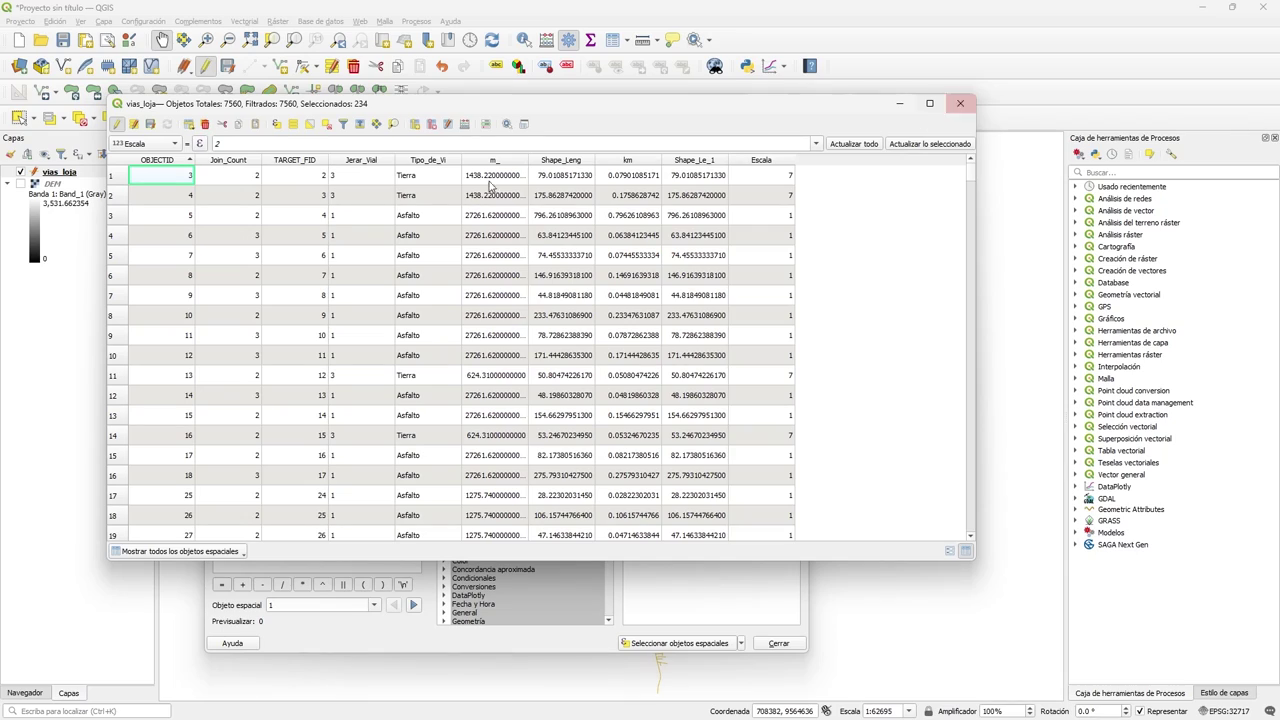
left_click(150, 124)
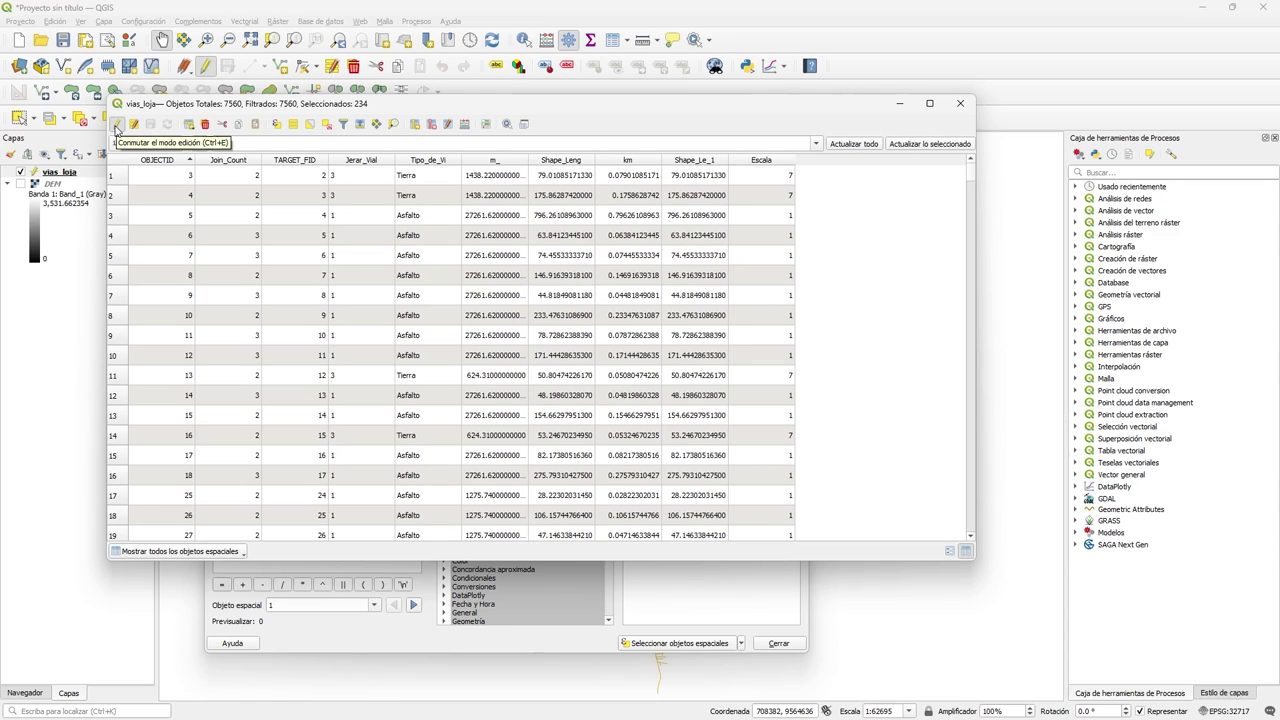
left_click(115, 124)
- Close the attribute table and the Select by Expression dialog, and deselect all features in every layer
left_click(960, 103)
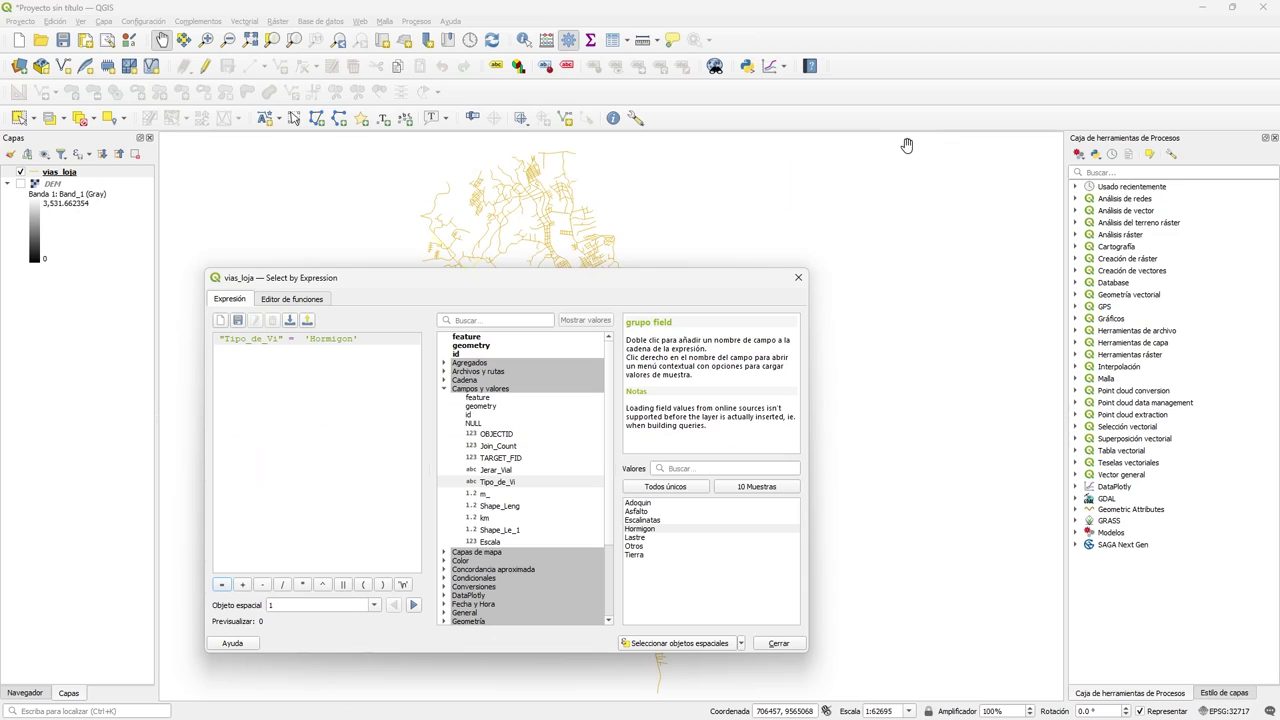
left_click(798, 278)
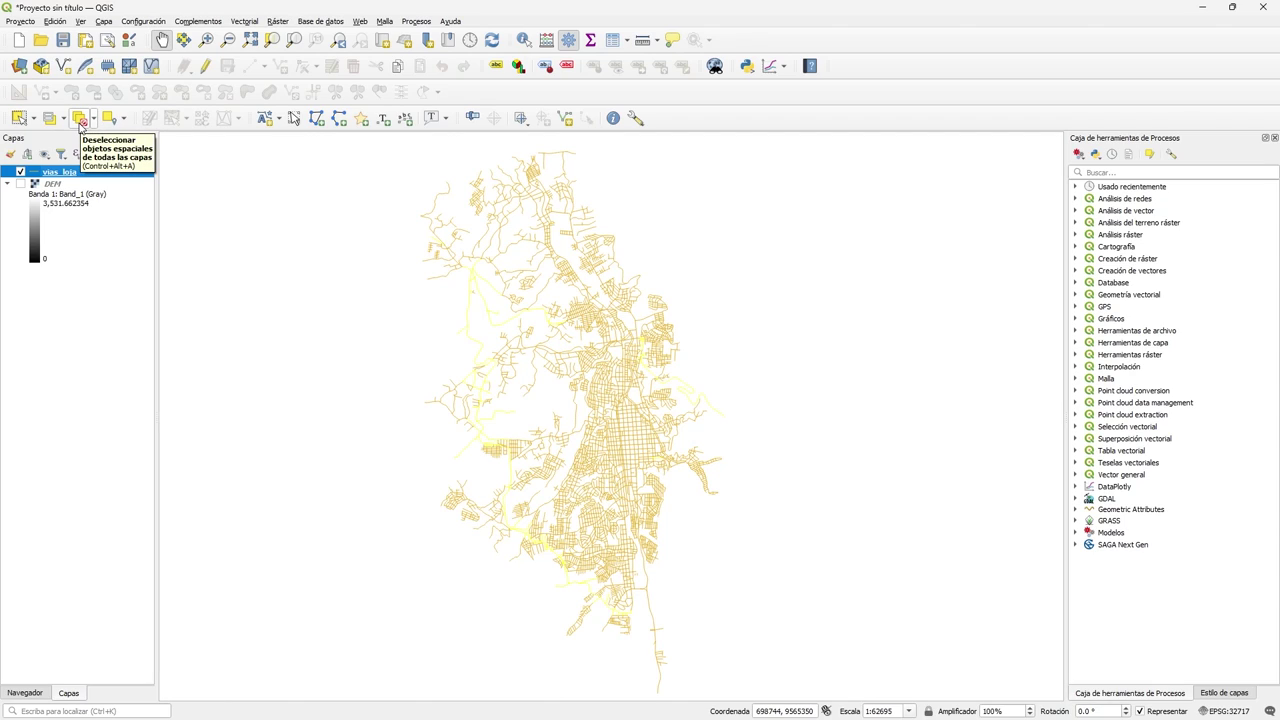
left_click(80, 119)
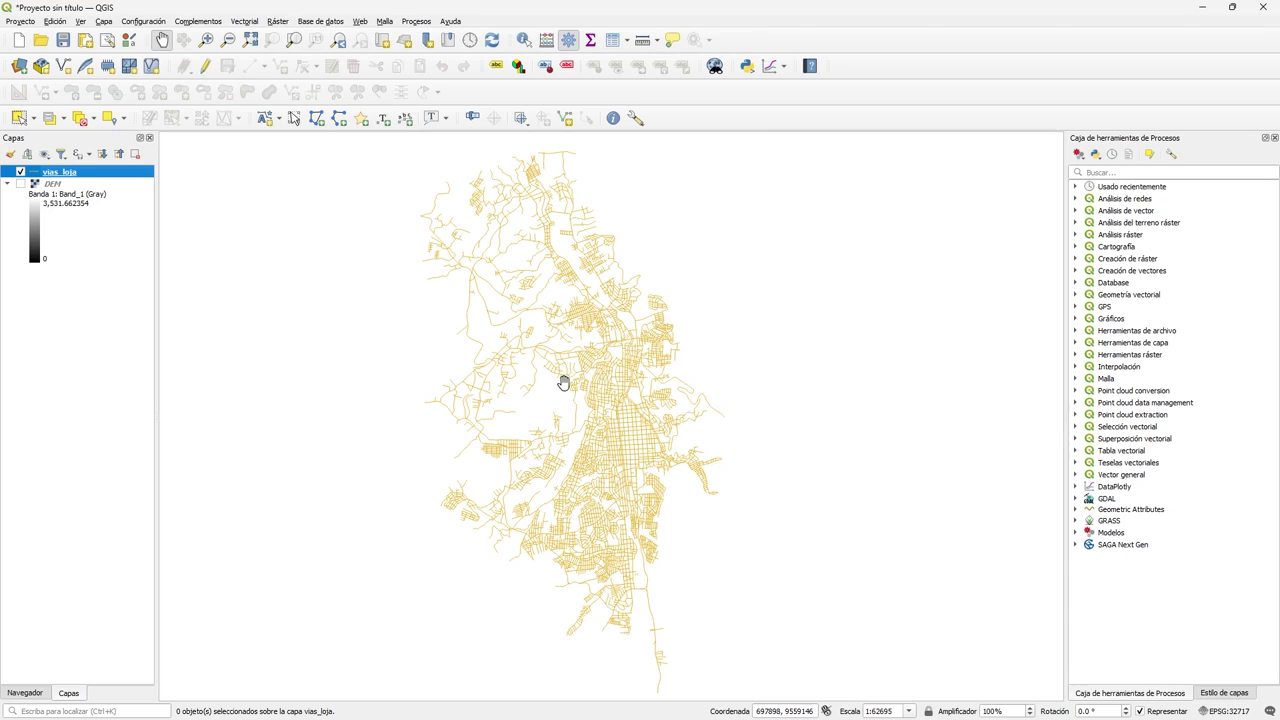
left_click_drag(522, 481, 520, 479)
left_click(568, 40)
left_click(568, 40)
- Search the processing tools for "v.to.r" and open the GRASS v.to.rast tool
left_click(1114, 172)
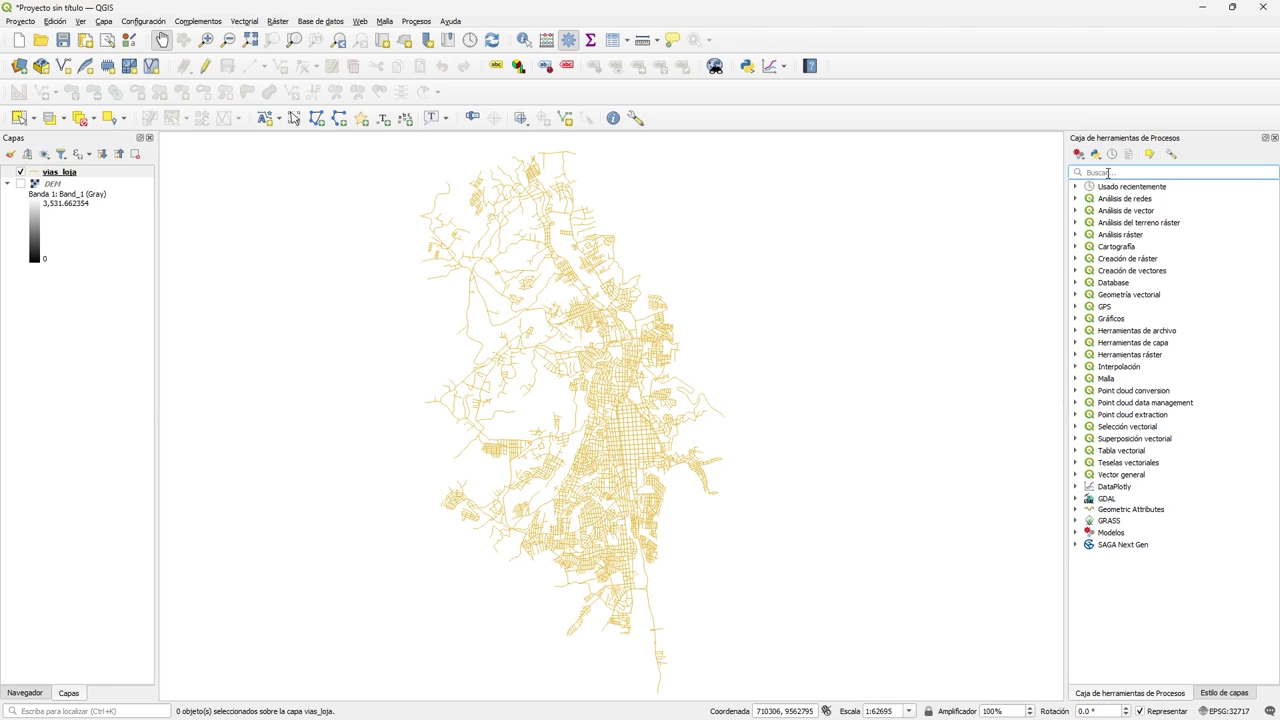
type("v.to")
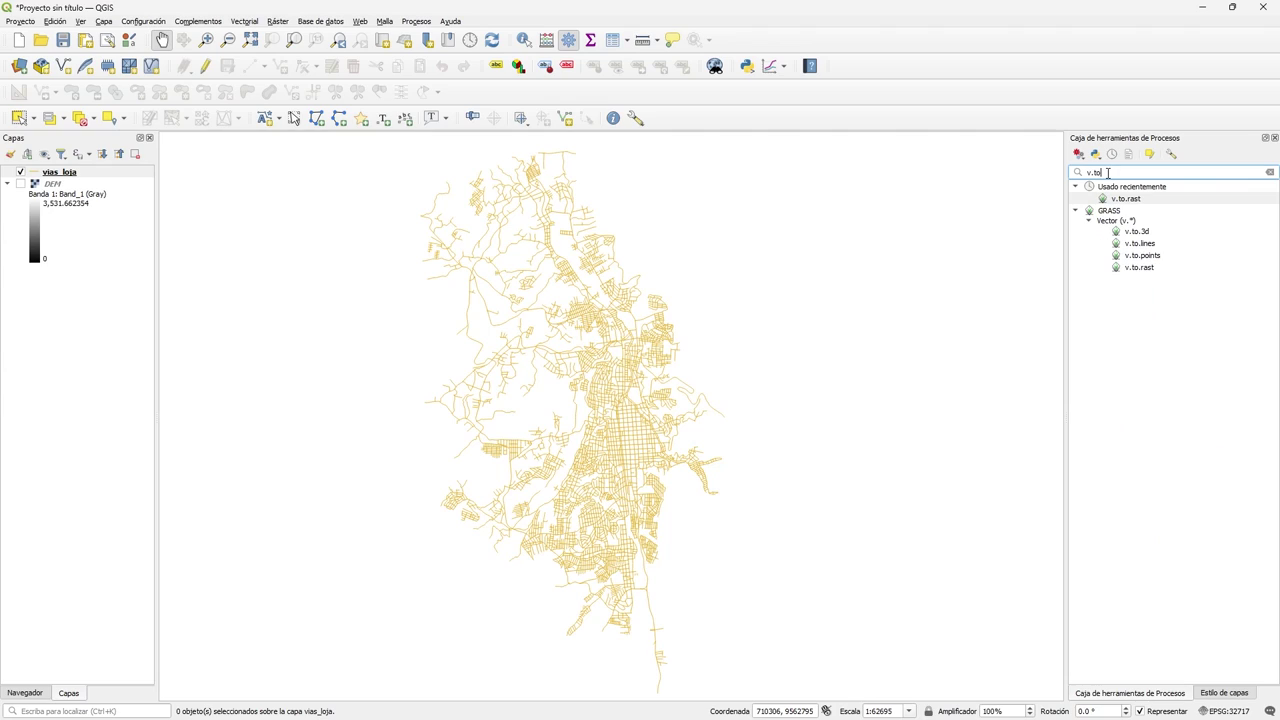
type(".r")
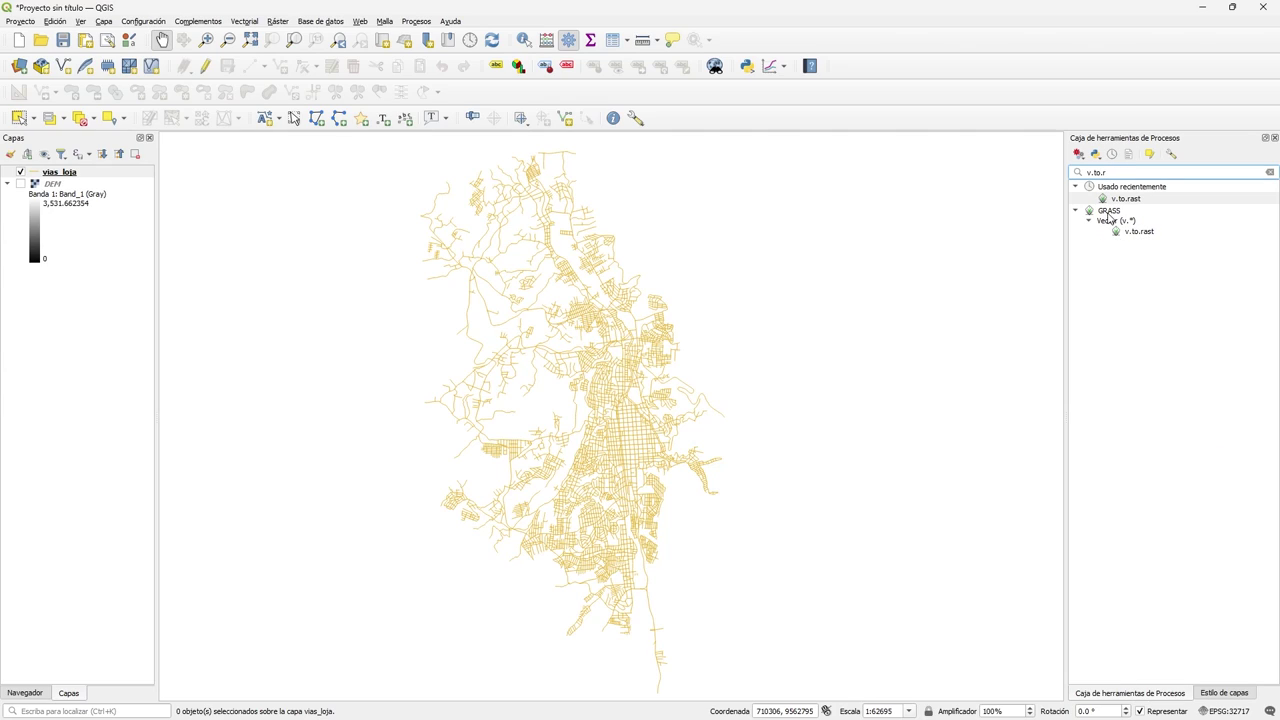
left_click(1140, 233)
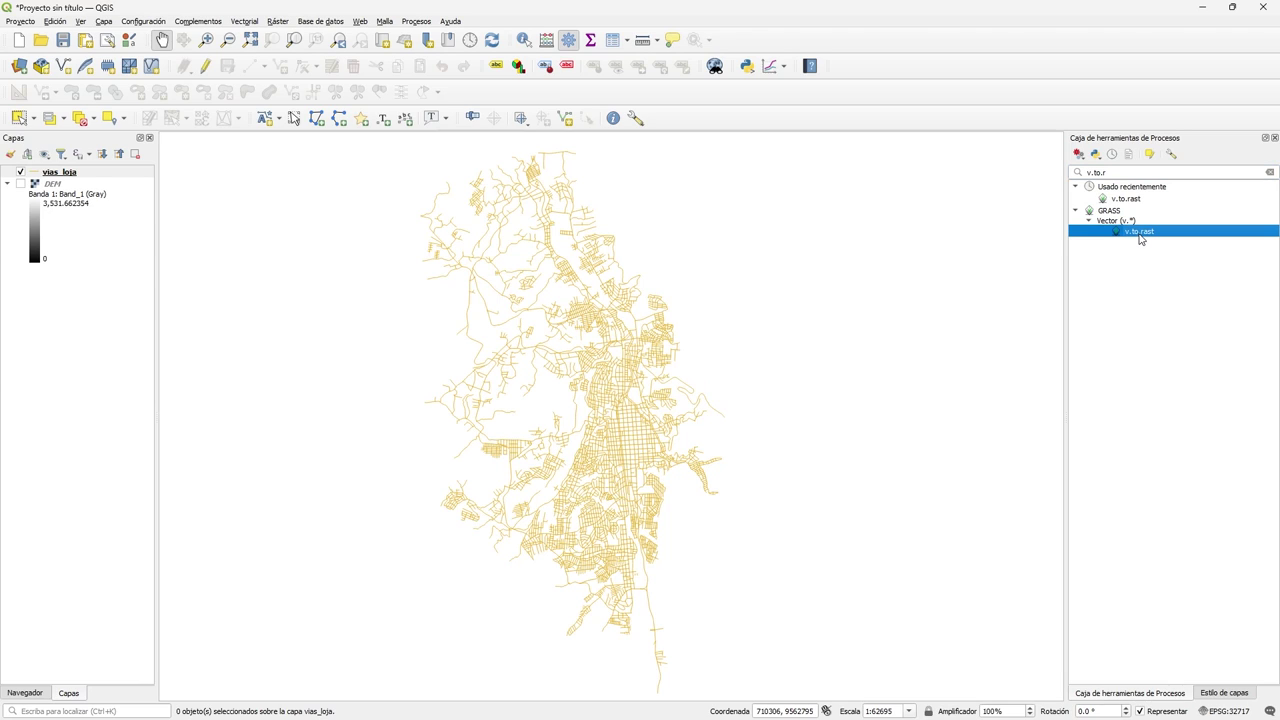
double_click(1140, 233)
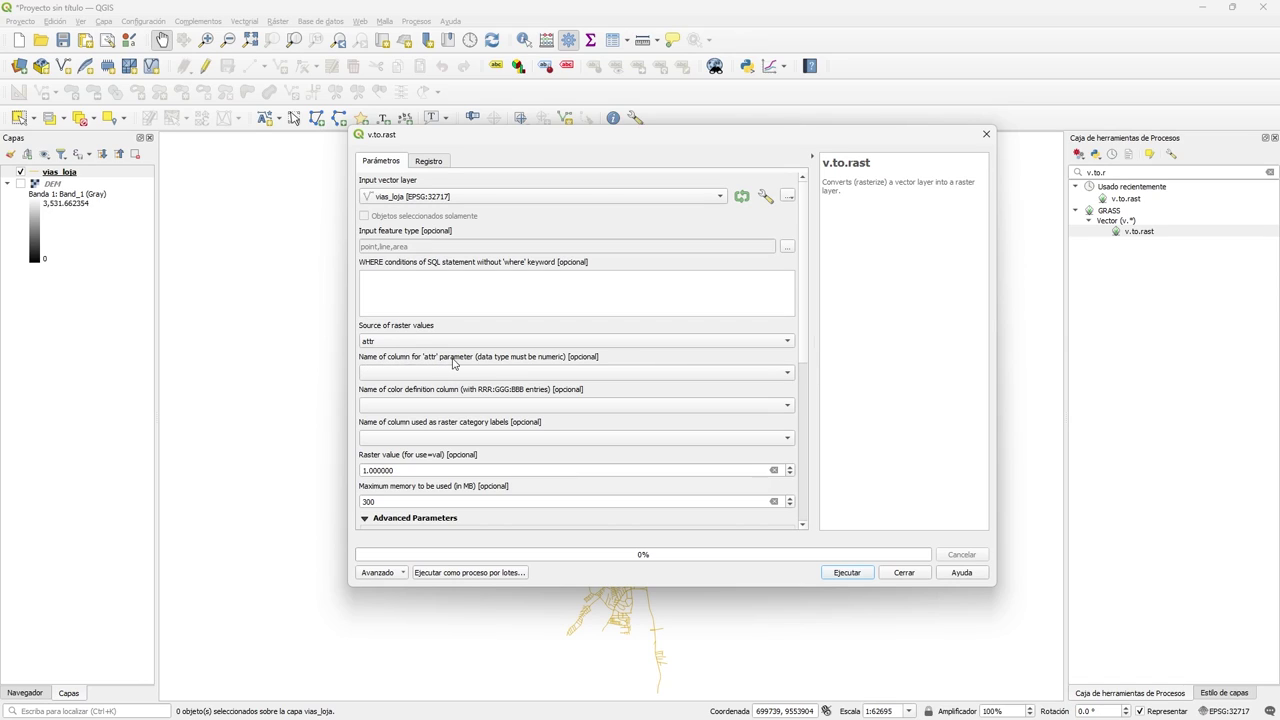
- Rasterize vias_loja using the Escala column for raster values and a GRASS region cell size of 3, then close v.to.rast
left_click(735, 378)
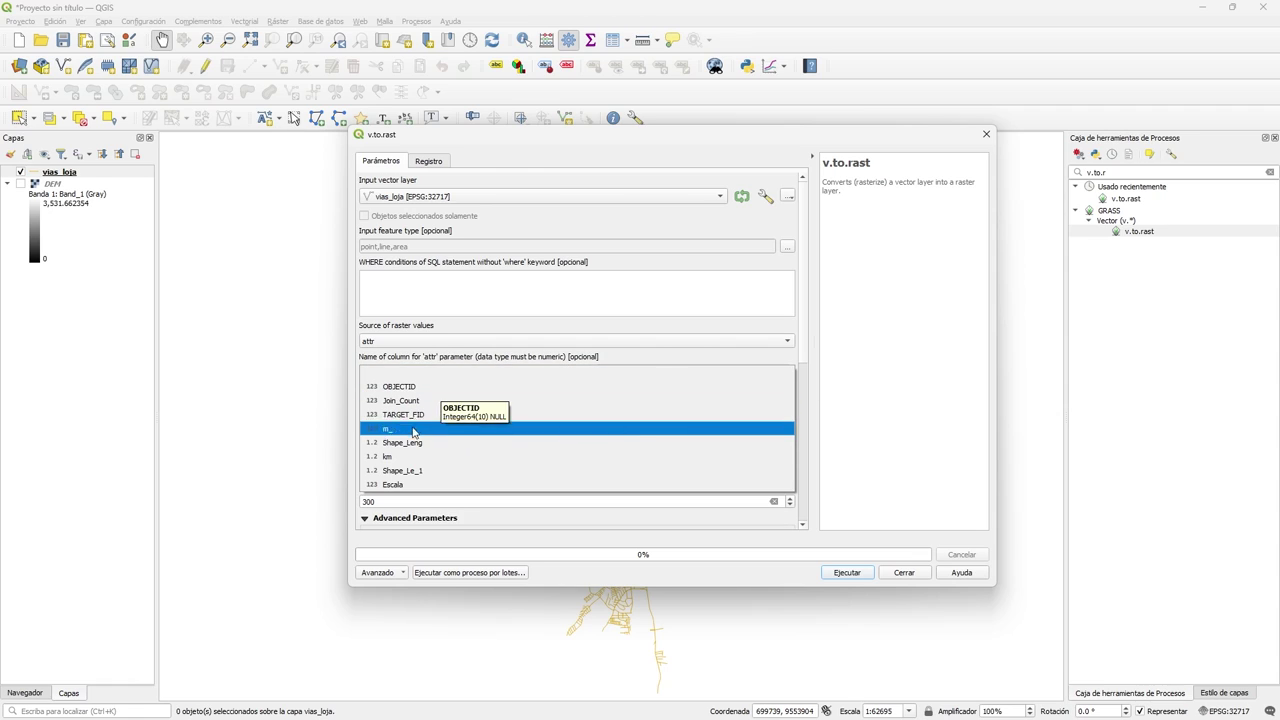
left_click(392, 485)
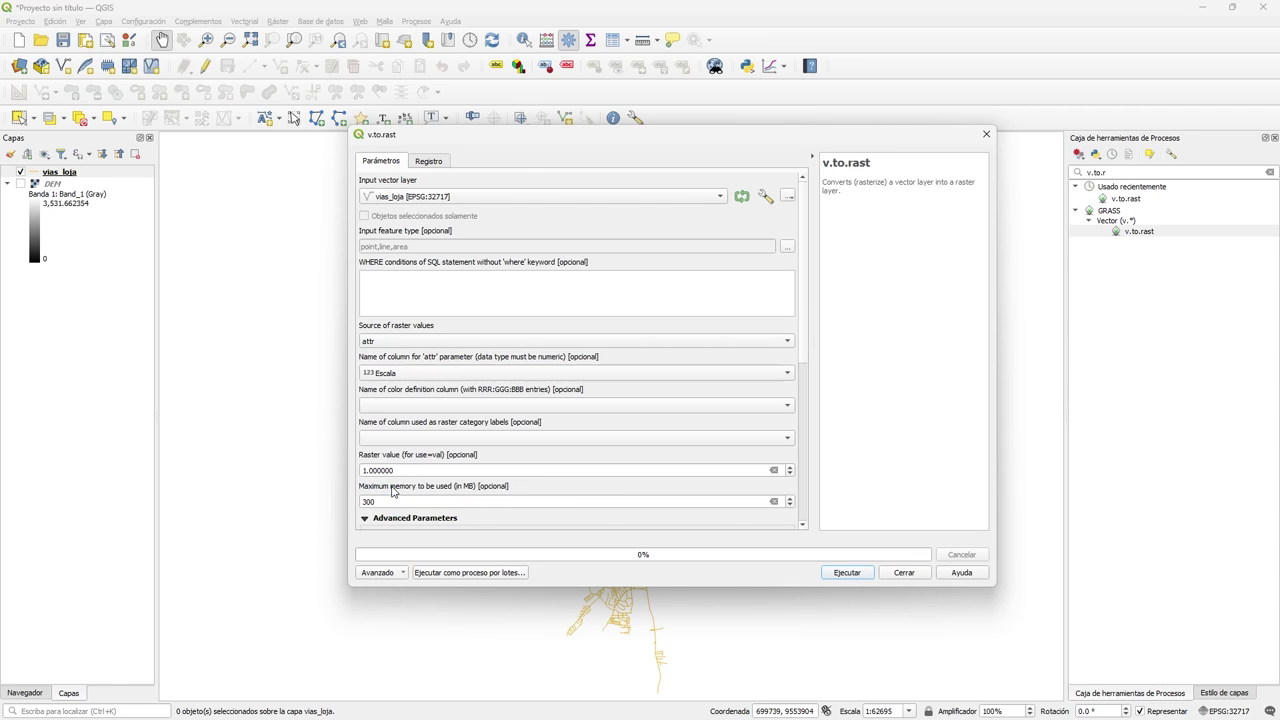
left_click_drag(805, 297, 800, 434)
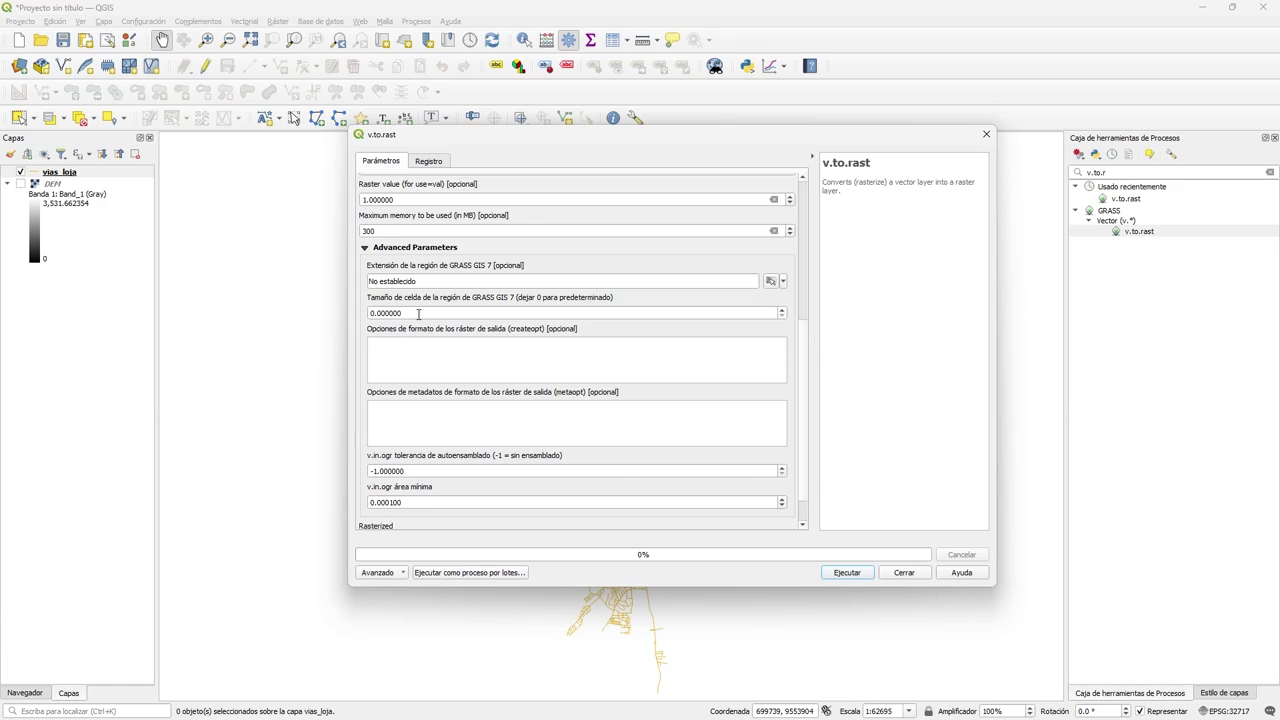
left_click_drag(418, 313, 316, 313)
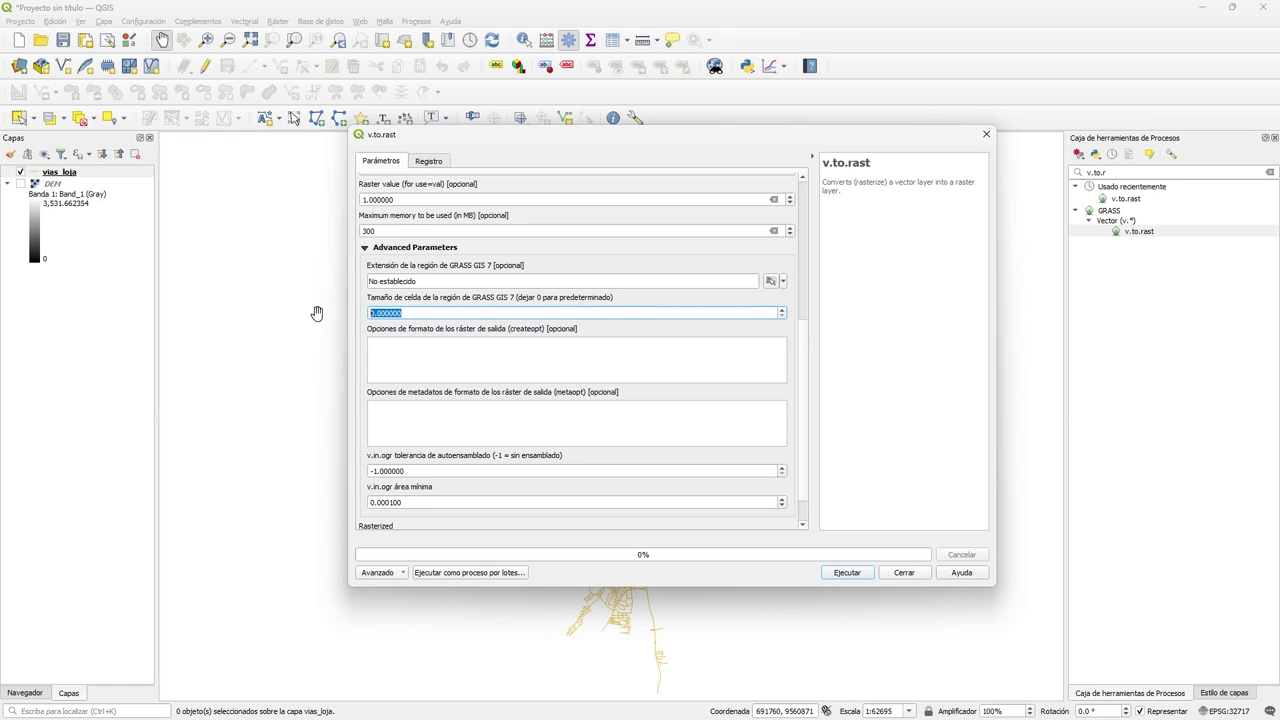
type("3")
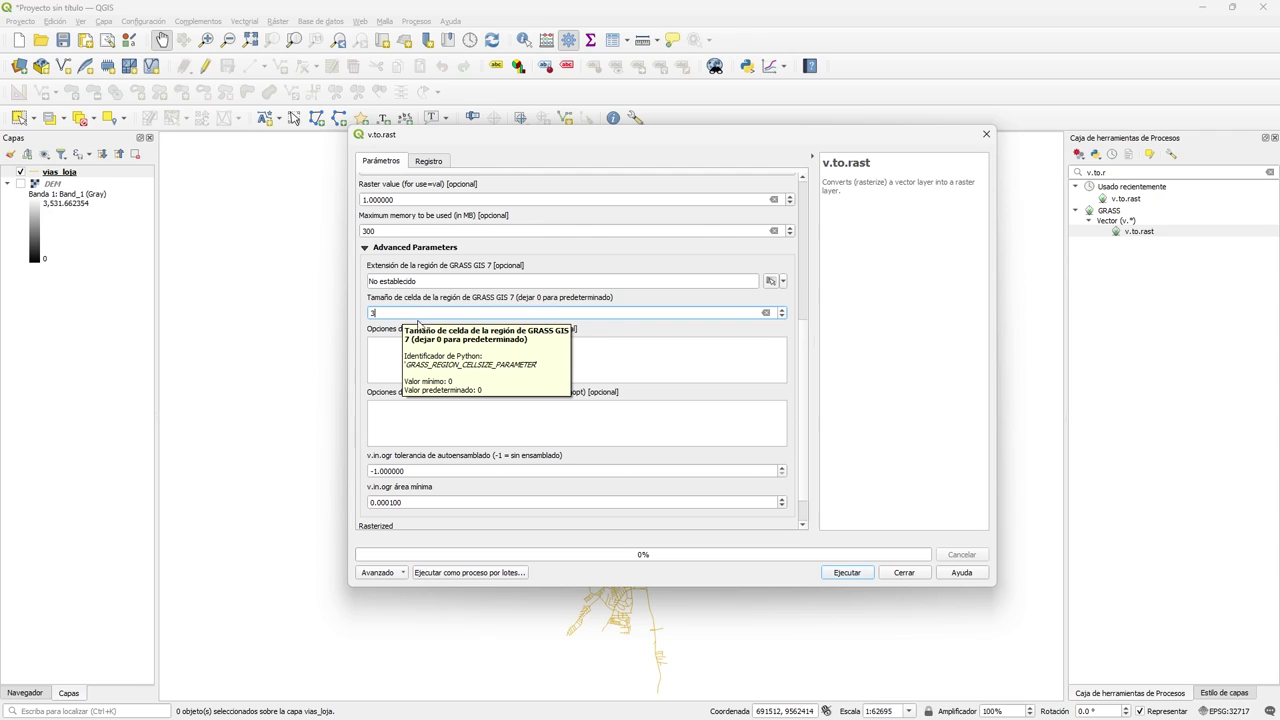
left_click(847, 573)
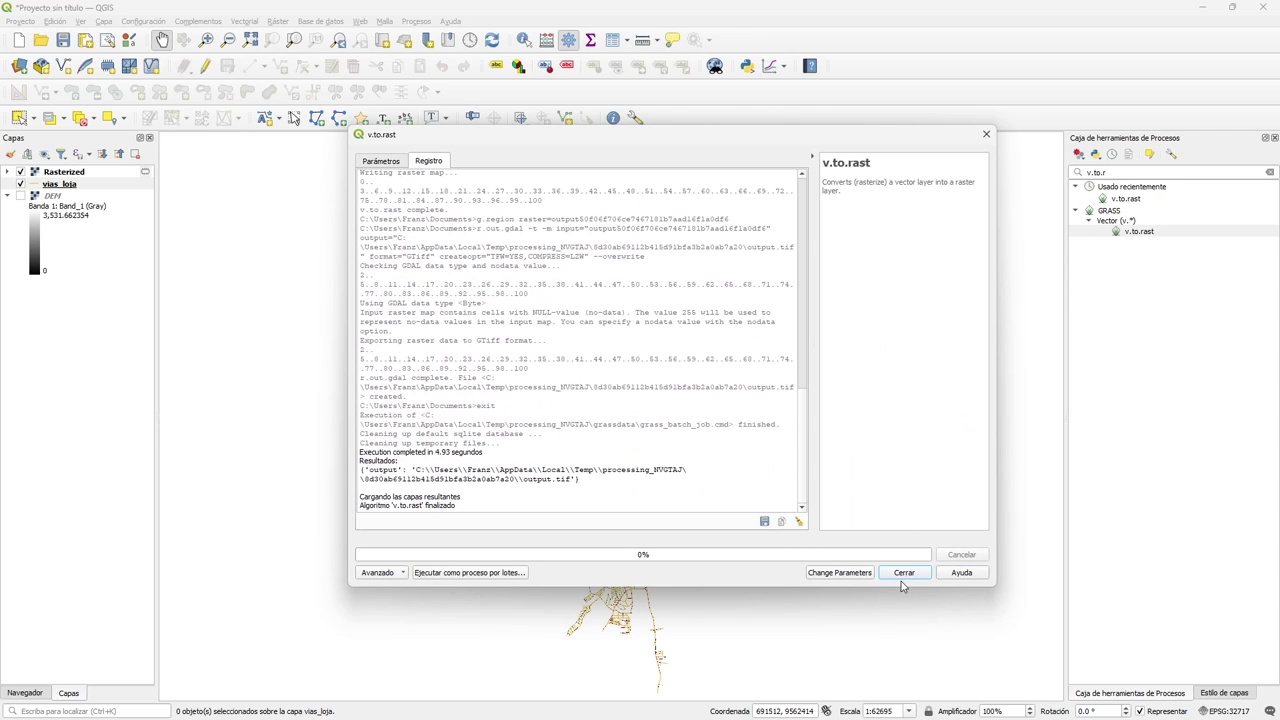
left_click(905, 573)
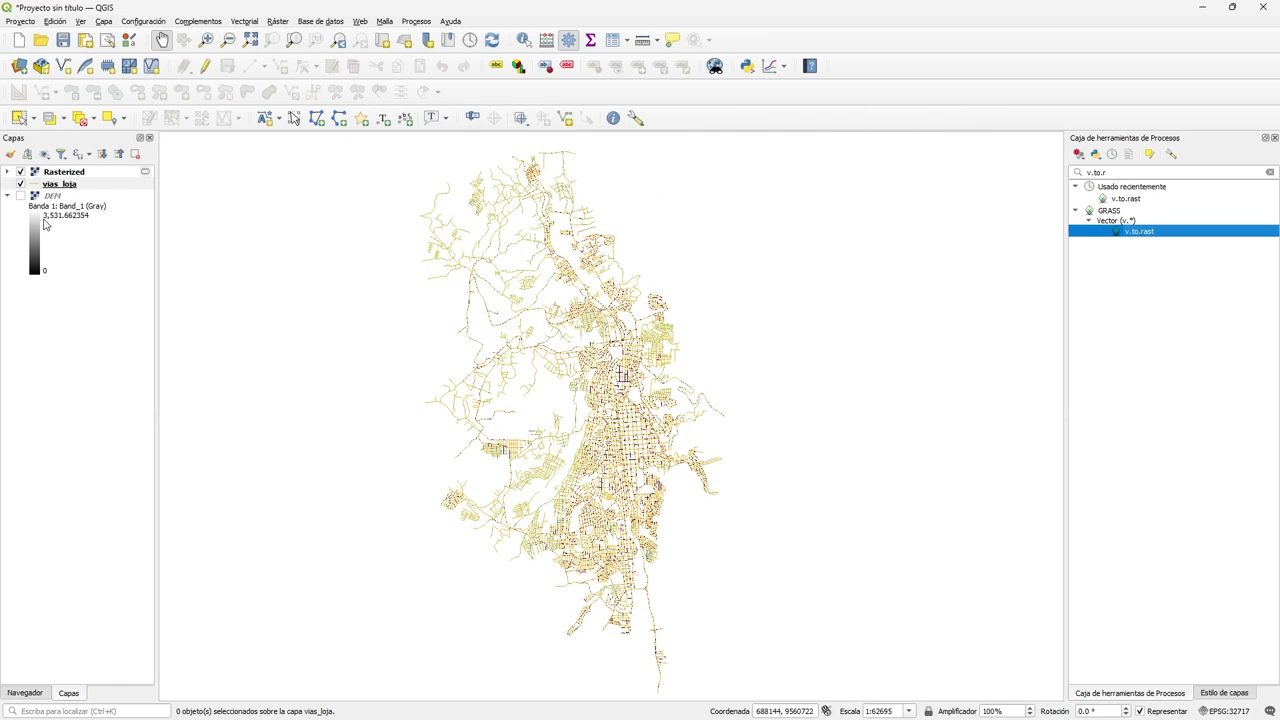
- Hide the vias_loja layer and inspect the rasterized roads up close and across the city
left_click(21, 184)
scroll(540, 390, "up", 6)
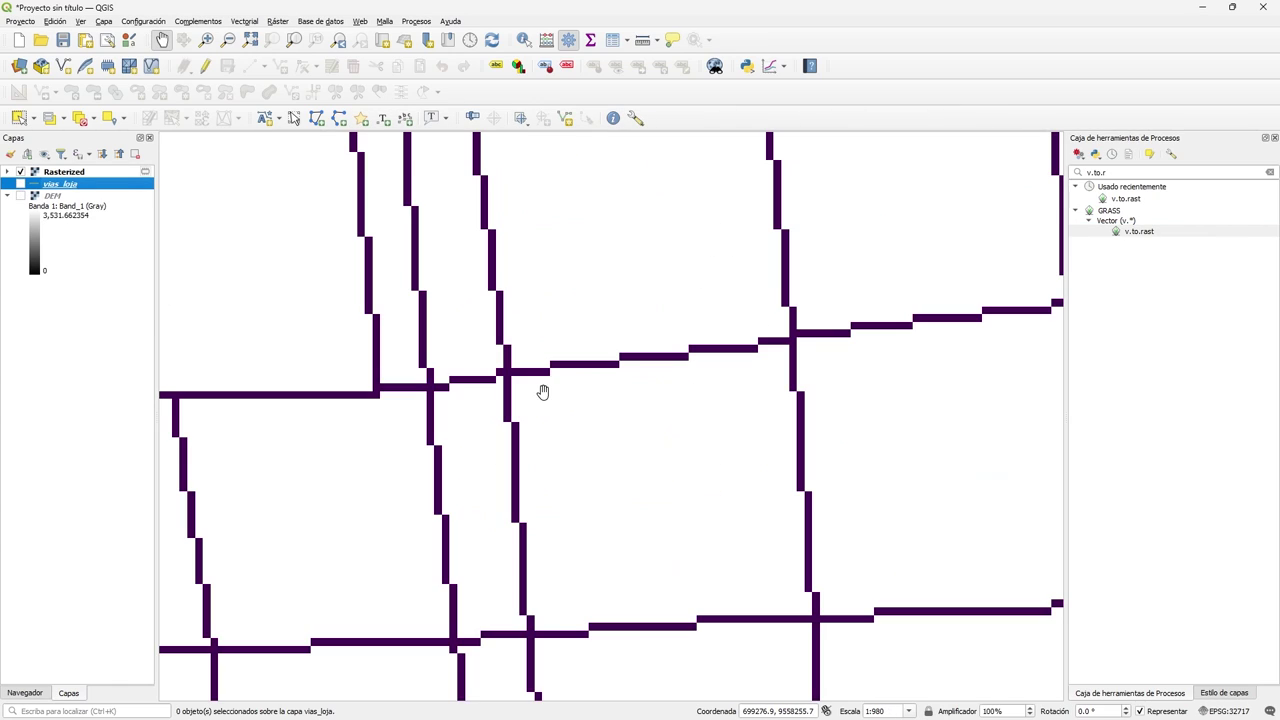
scroll(578, 381, "down", 3)
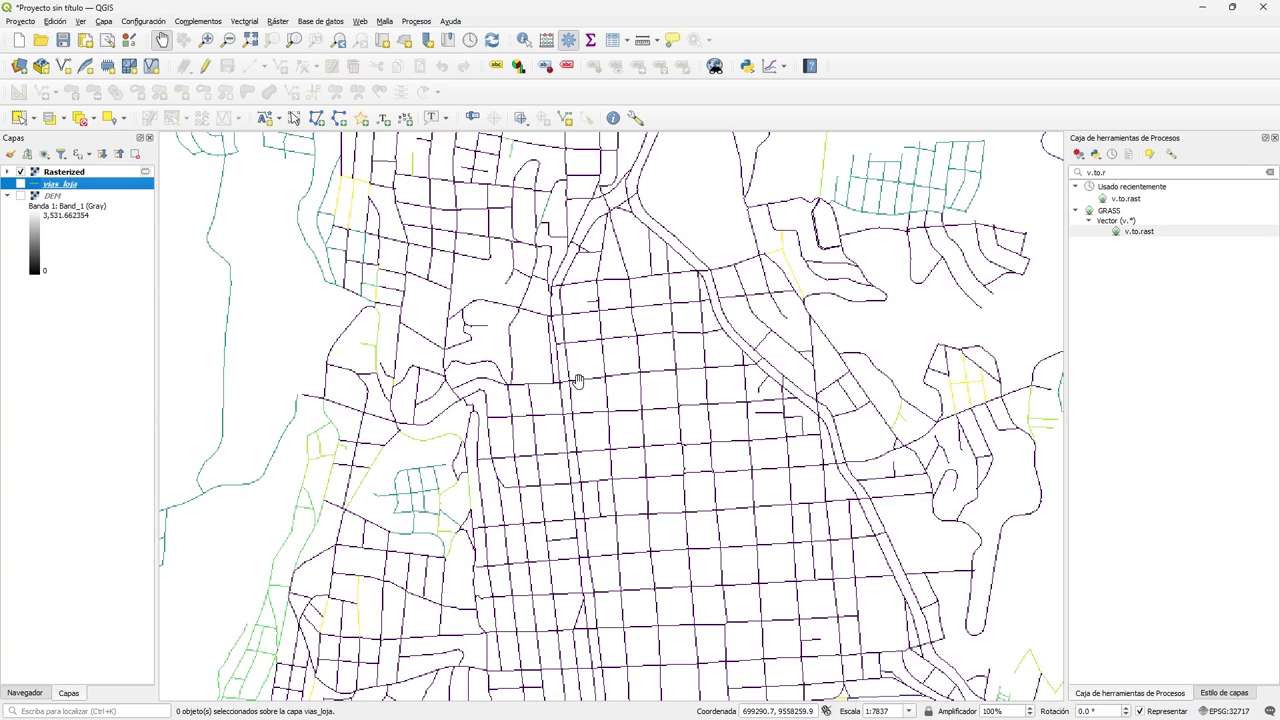
scroll(535, 445, "down", 1)
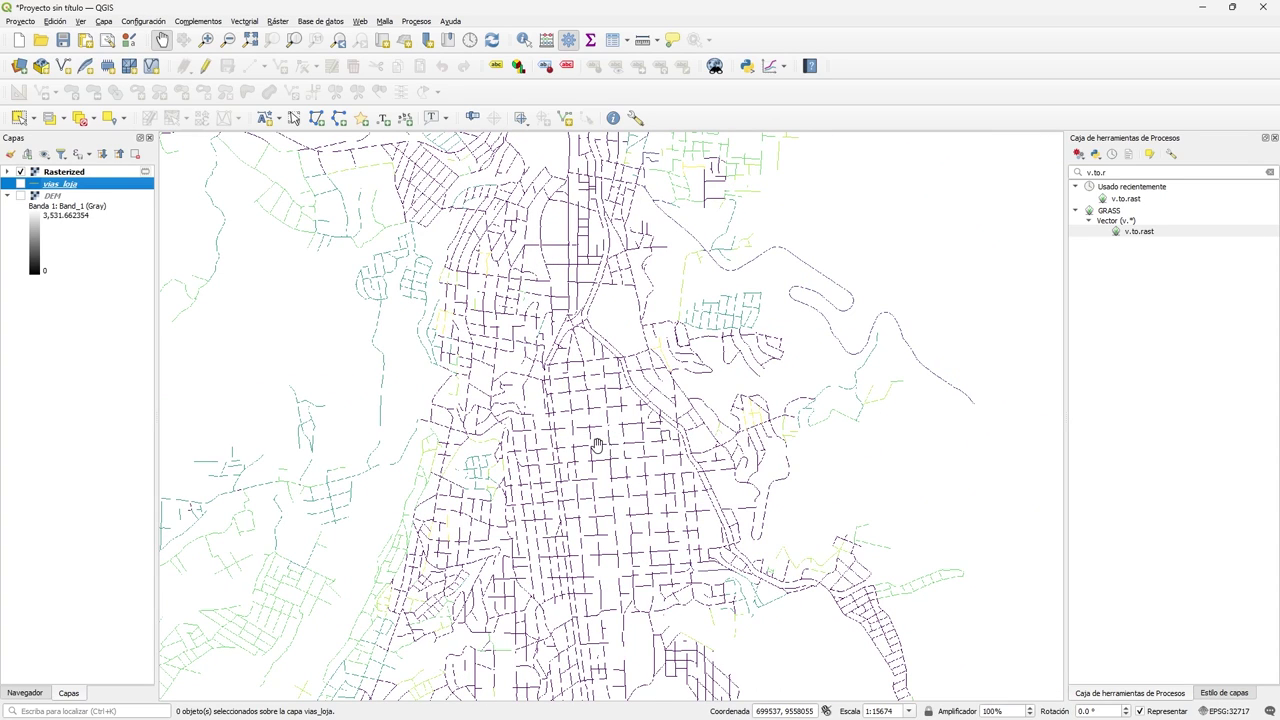
- Export the Rasterized layer as a GeoTIFF named vias.tif in D:\SIG\Clases, adding the saved file to the map
left_click(72, 175)
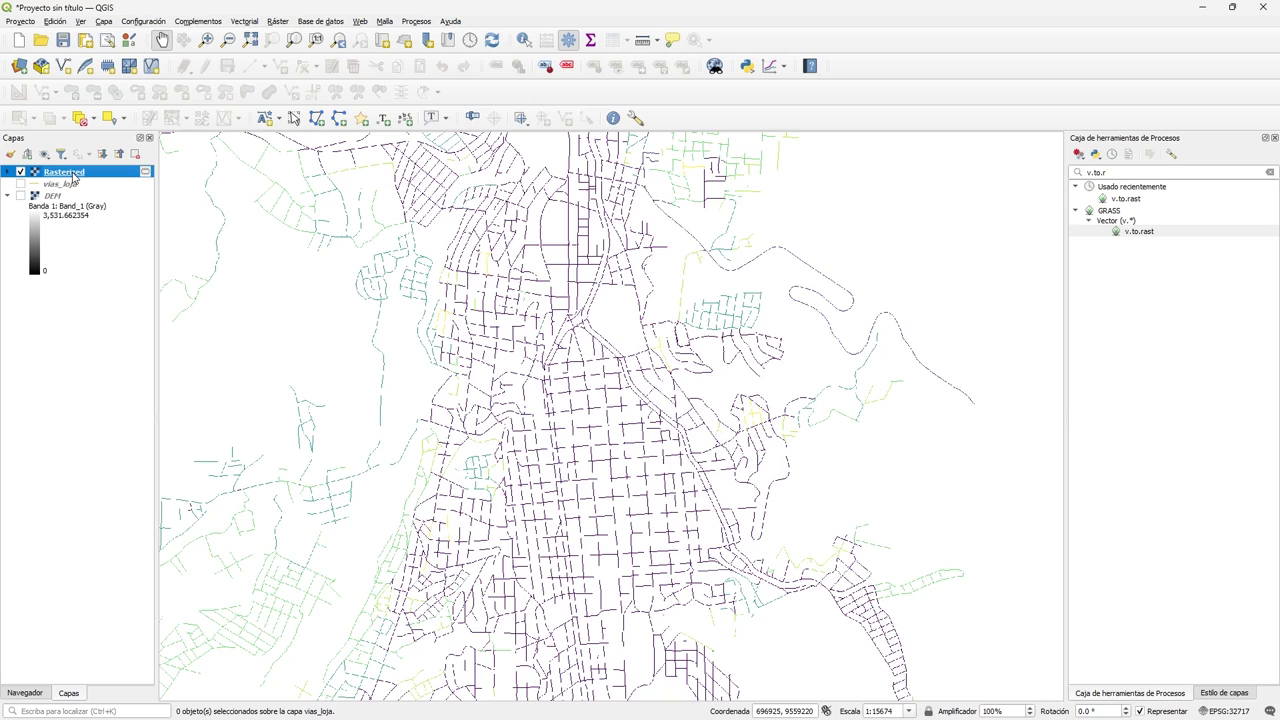
right_click(72, 177)
mouse_move(240, 367)
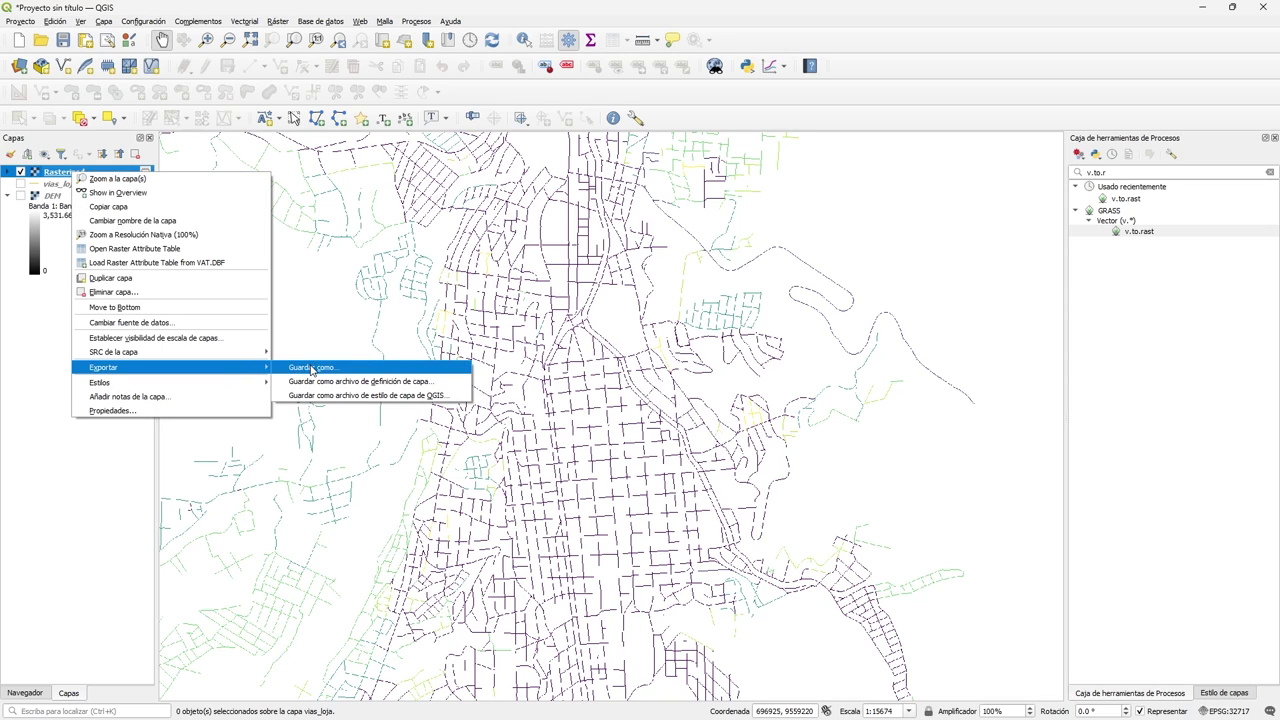
left_click(310, 368)
left_click(570, 184)
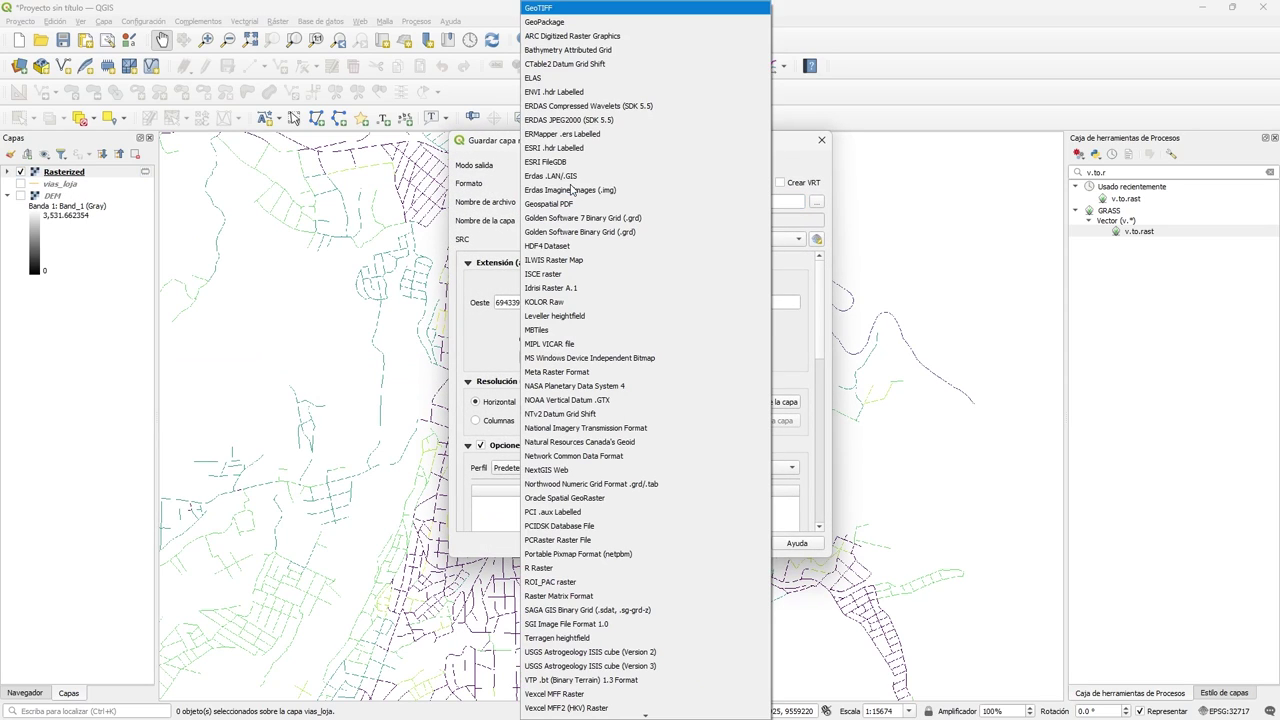
left_click(537, 9)
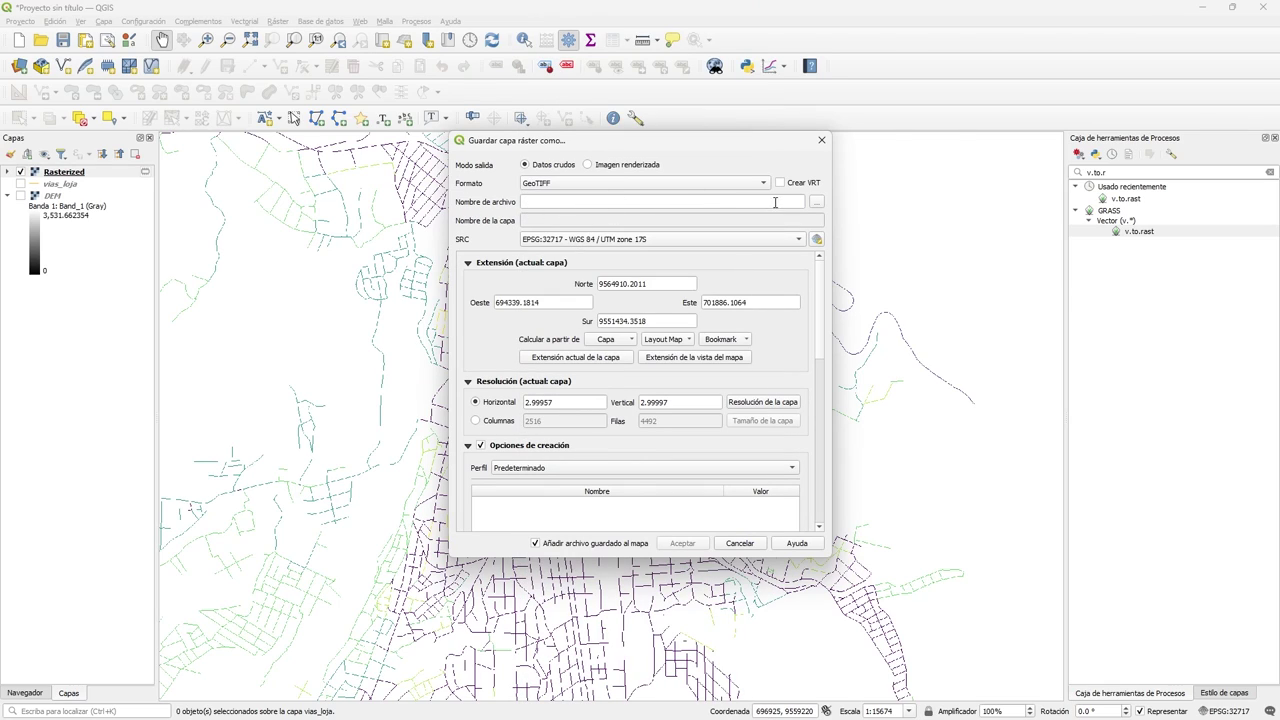
left_click(817, 203)
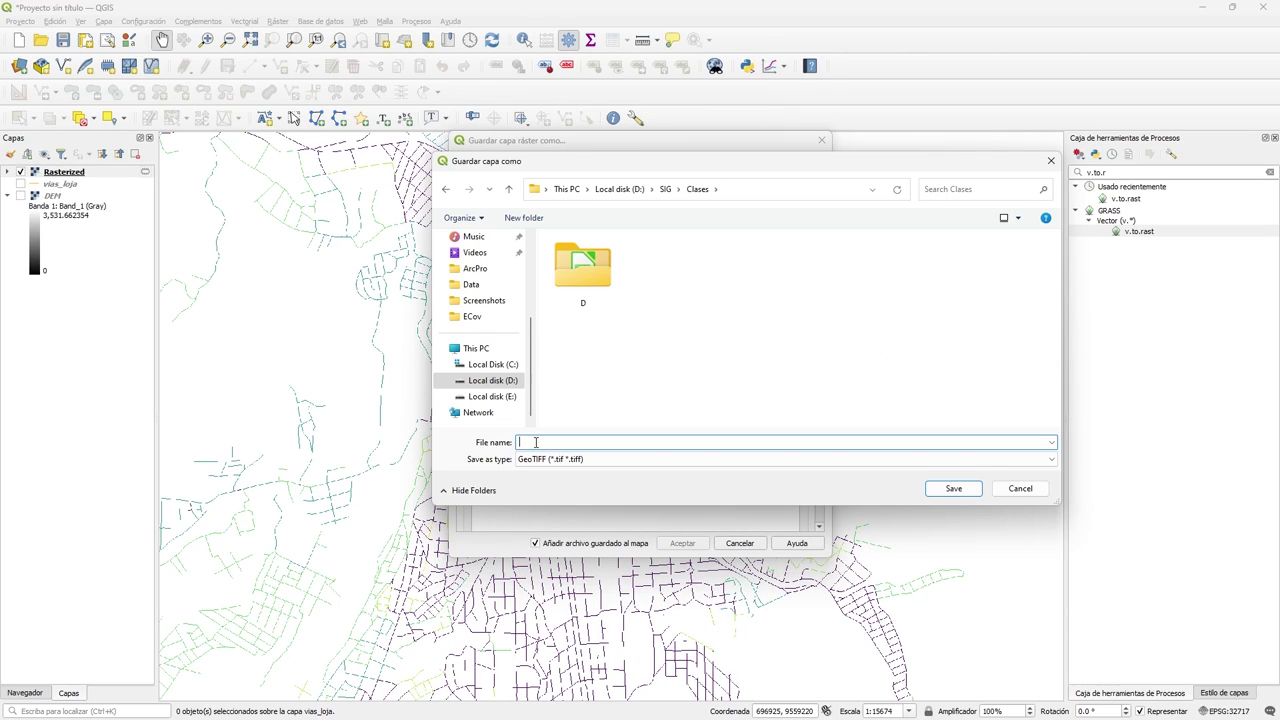
left_click(954, 489)
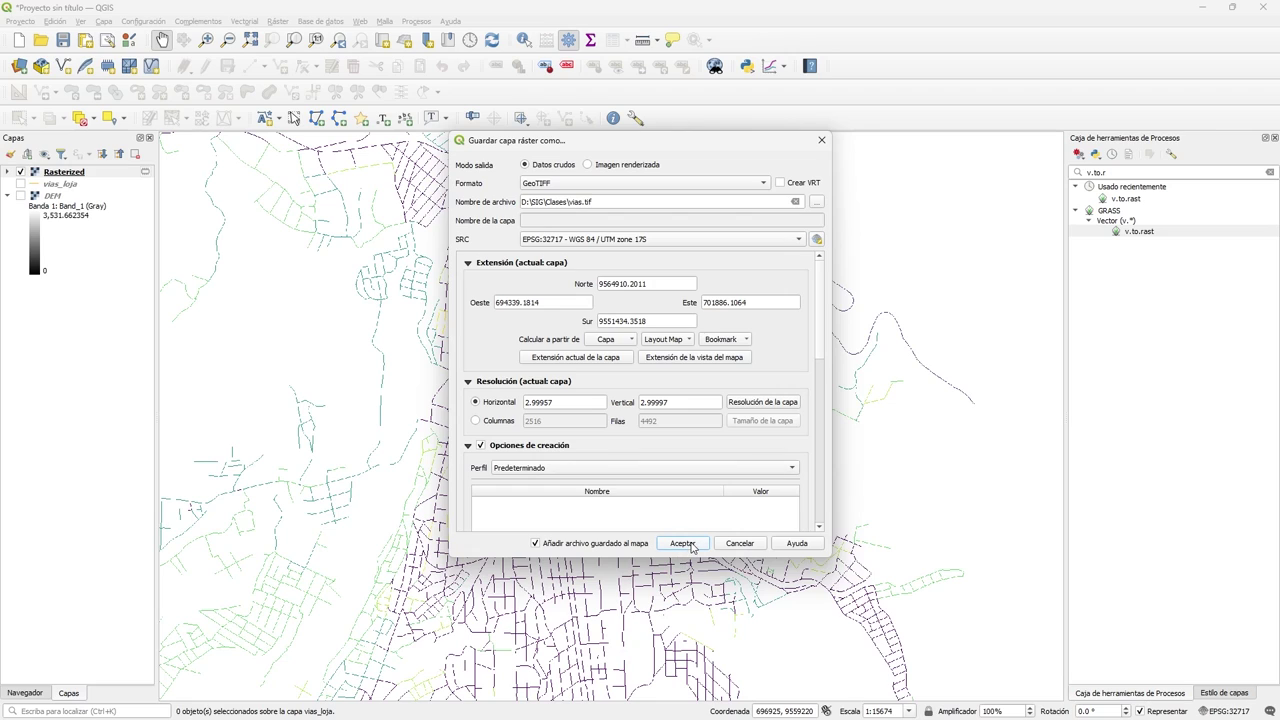
left_click(683, 543)
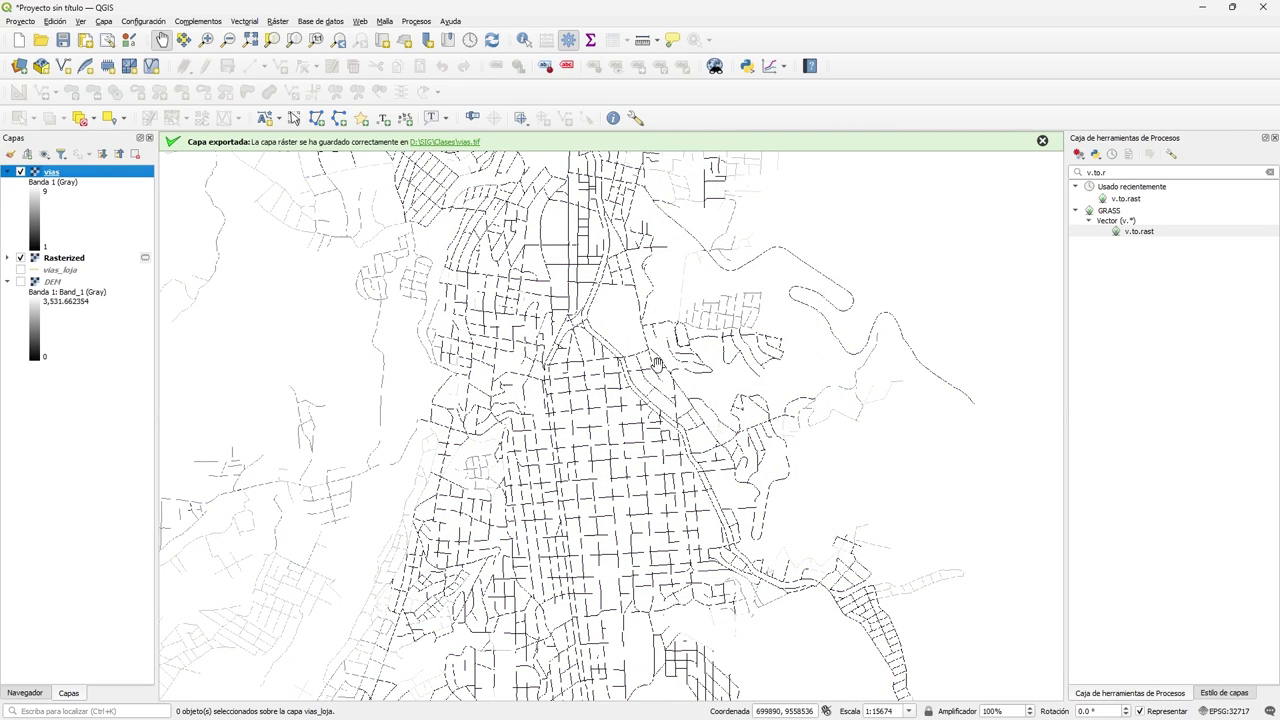
- Remove the temporary Rasterized layer from the project
left_click(60, 258)
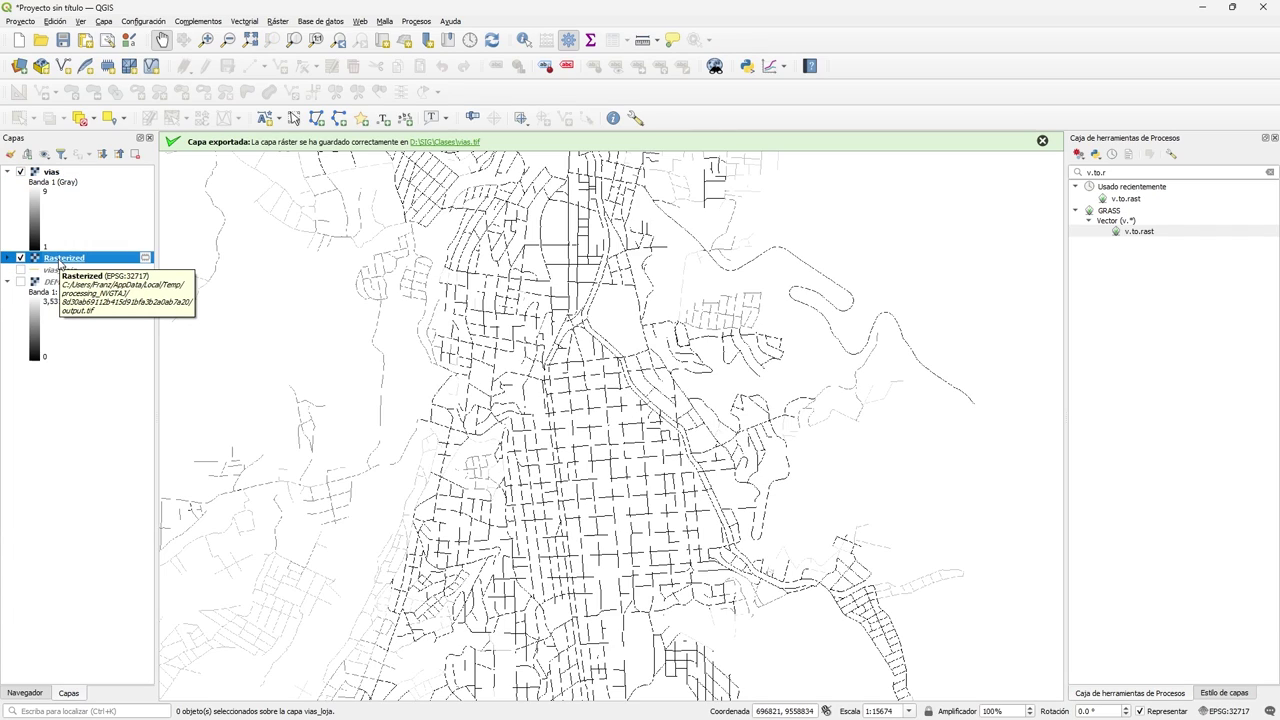
right_click(60, 262)
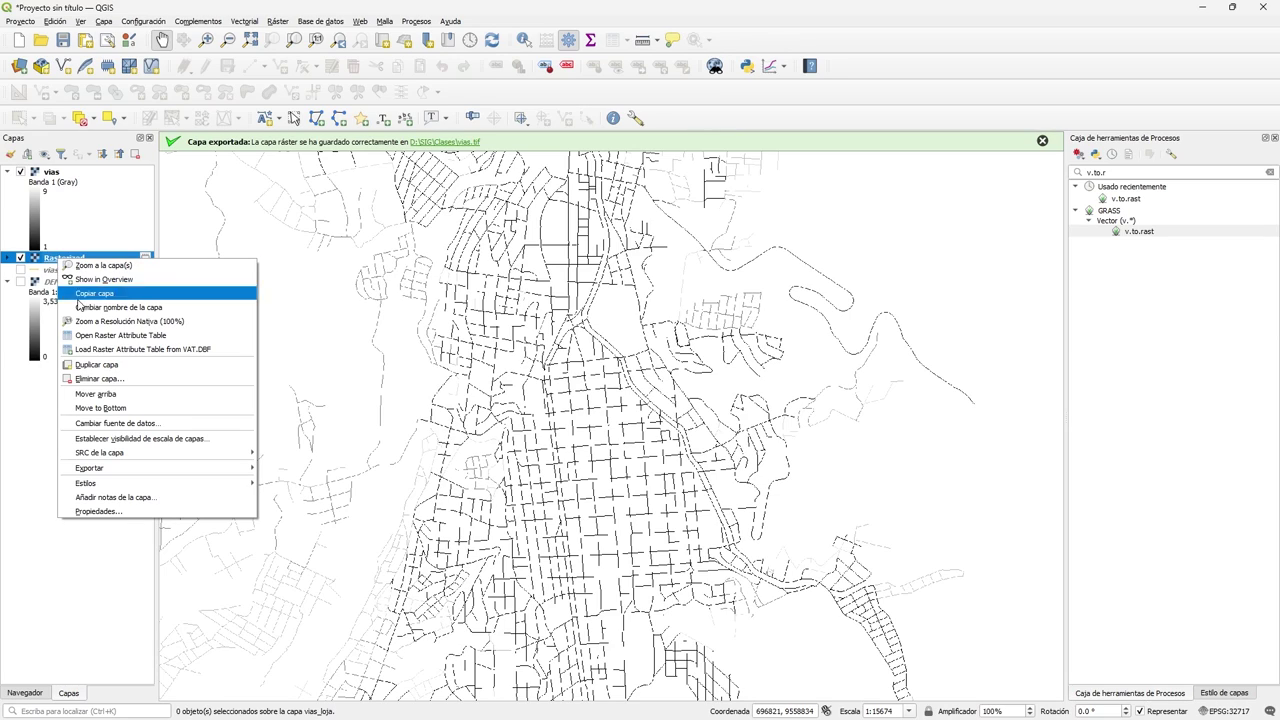
left_click(98, 379)
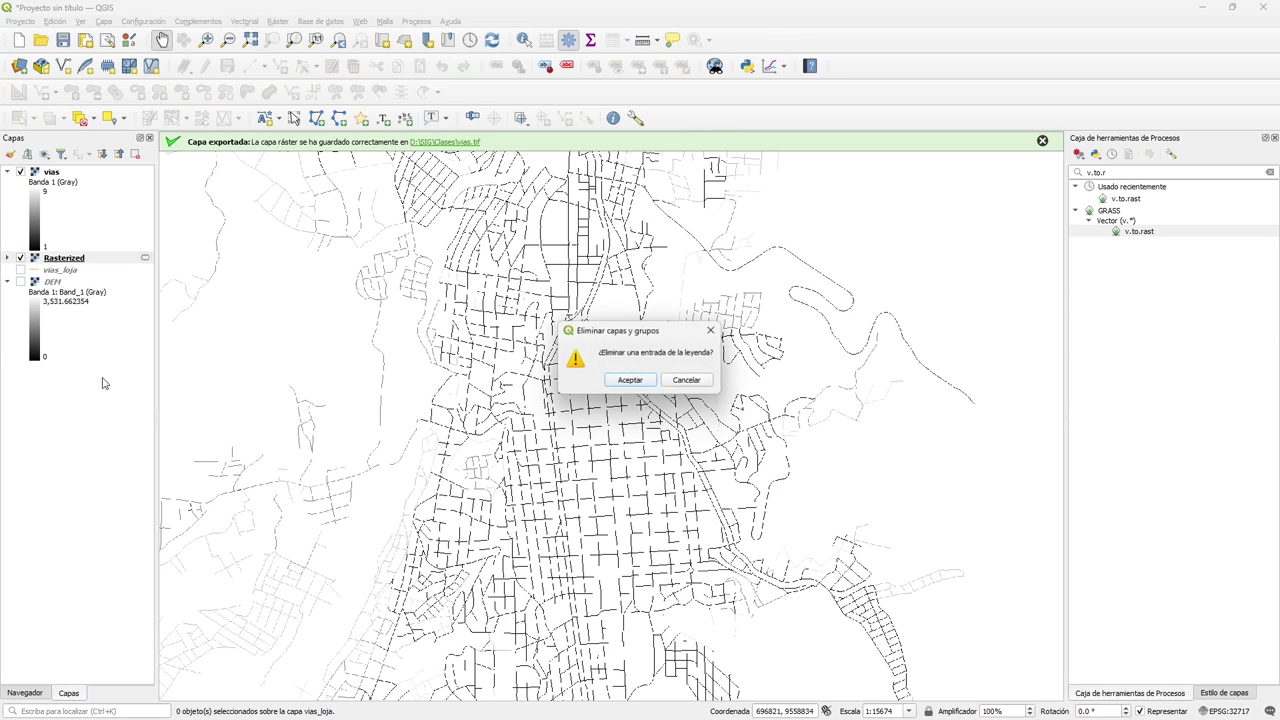
left_click(627, 381)
- Start creating a new layer in the project
scroll(562, 466, "down", 1)
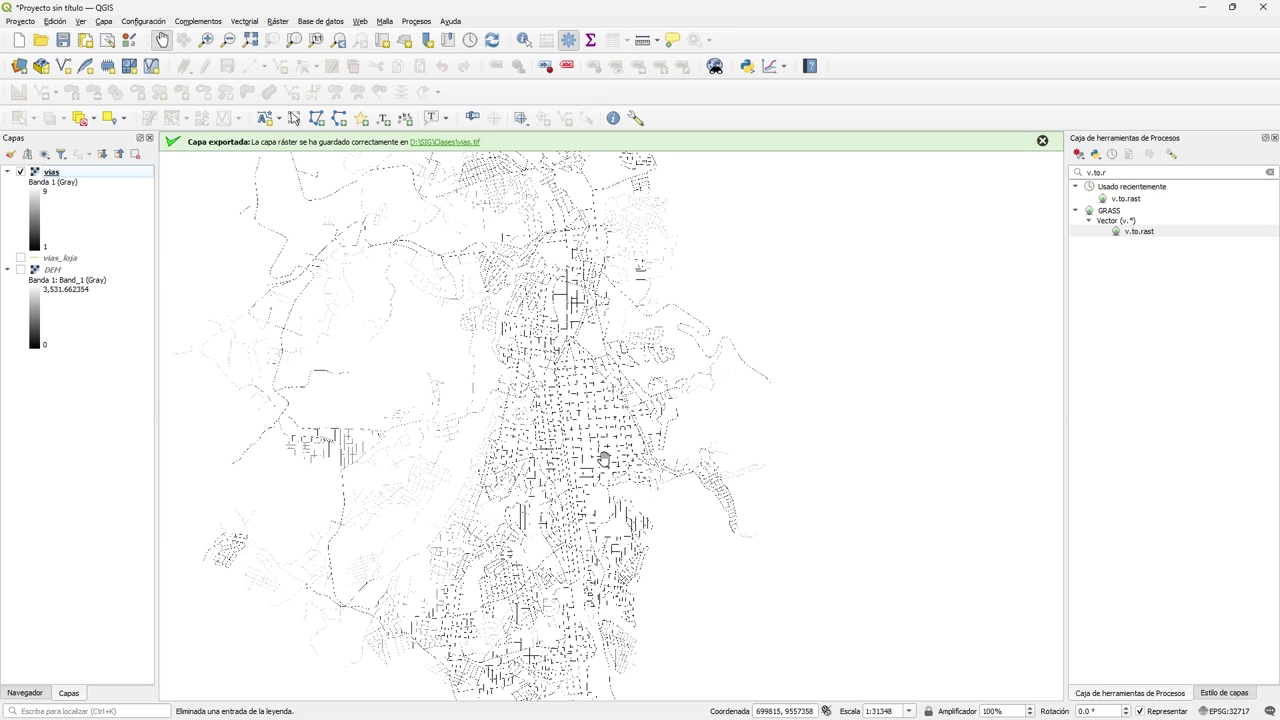
left_click(106, 24)
mouse_move(150, 52)
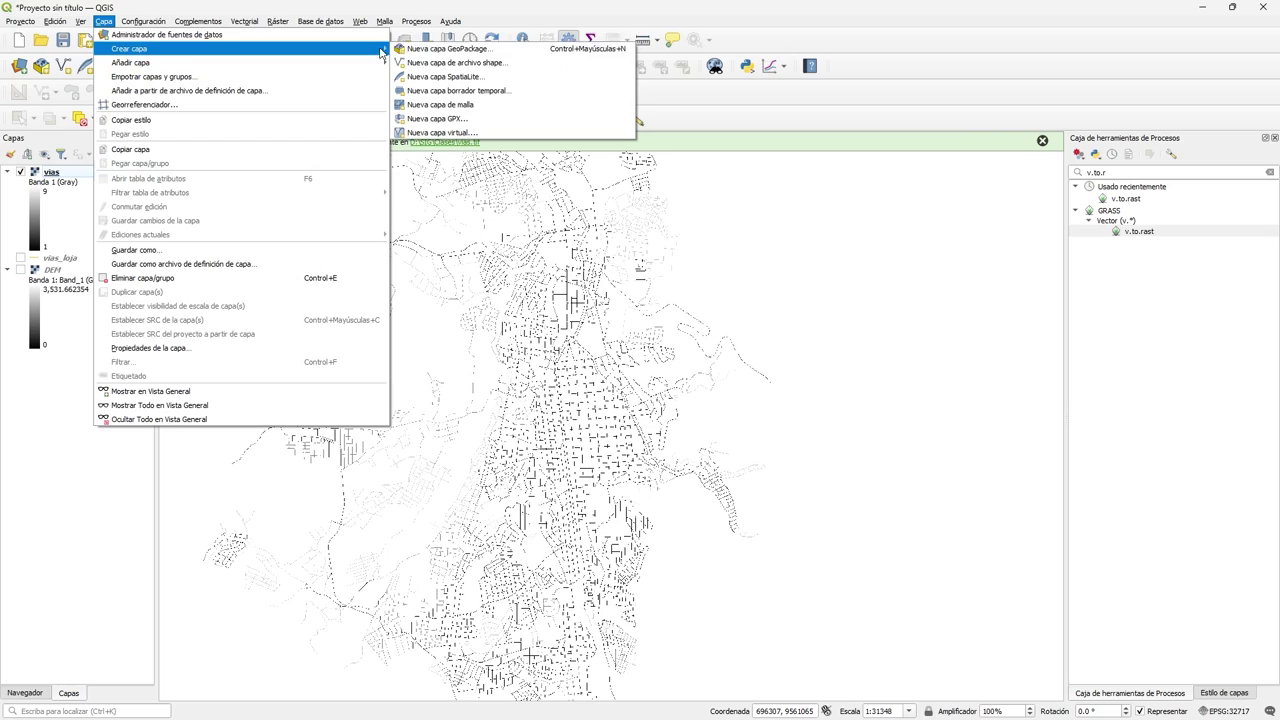